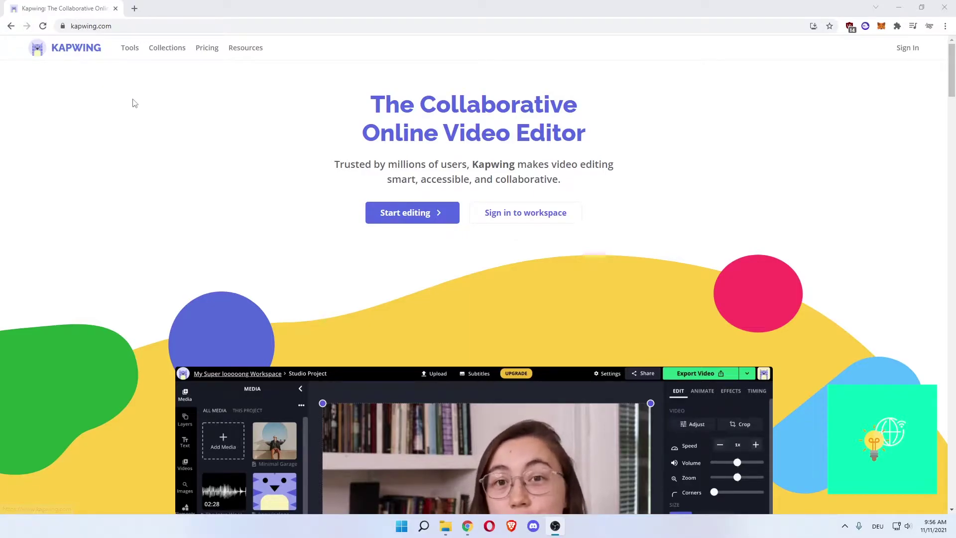
Read the heading and tagline on the Kapwing homepage
drag(373, 104, 592, 147)
click(592, 147)
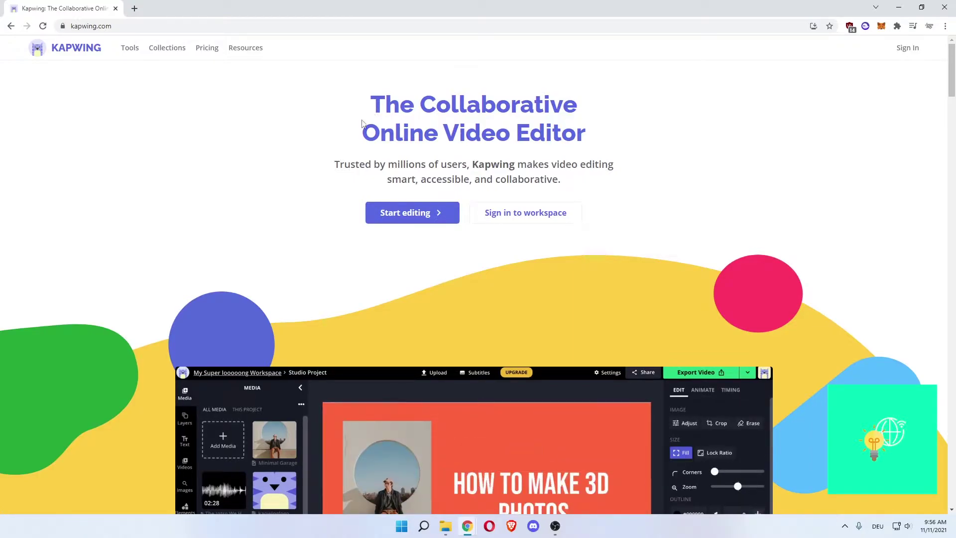
drag(375, 102, 576, 105)
click(411, 107)
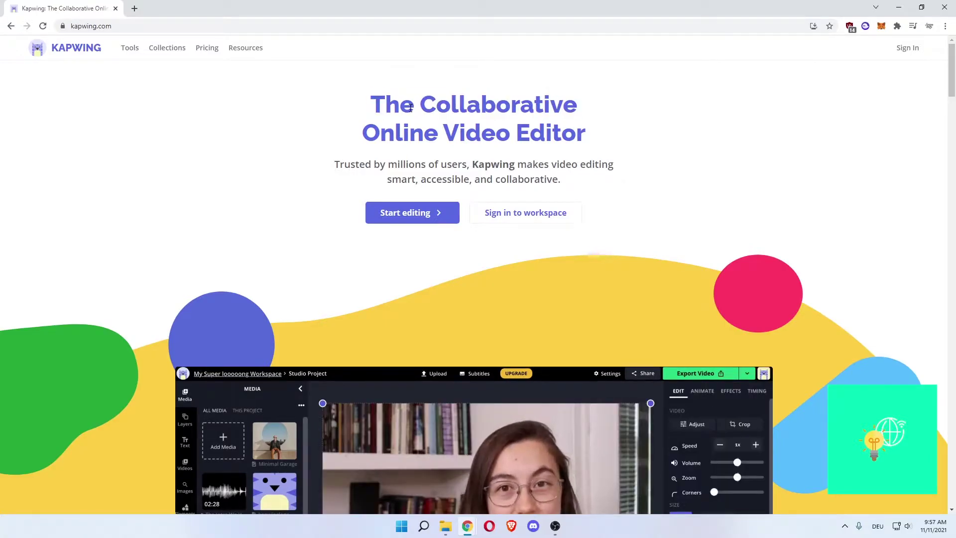
drag(349, 161, 600, 165)
click(423, 181)
drag(386, 179, 560, 180)
click(560, 180)
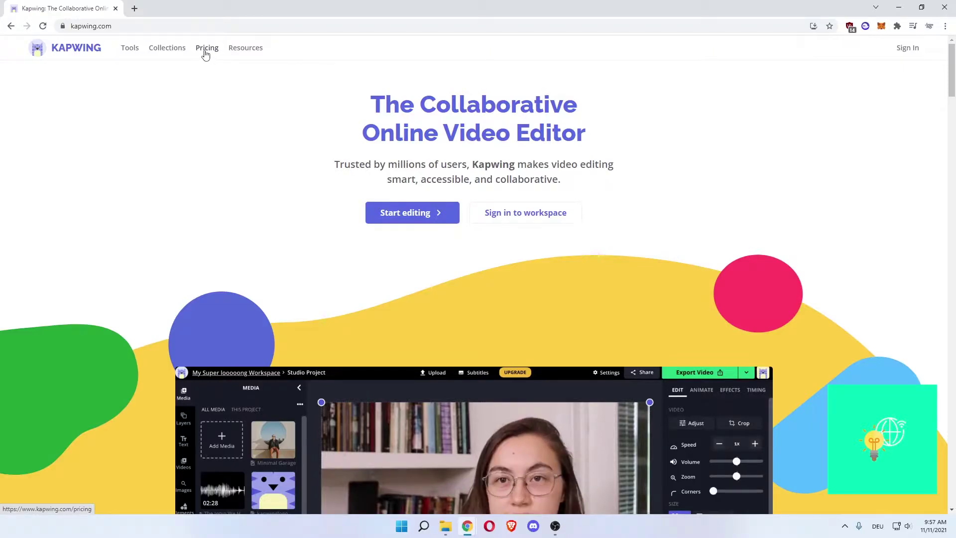
On the pricing page, review the Free plan's $0 price, 250MB upload and 30-minute export limits
click(206, 55)
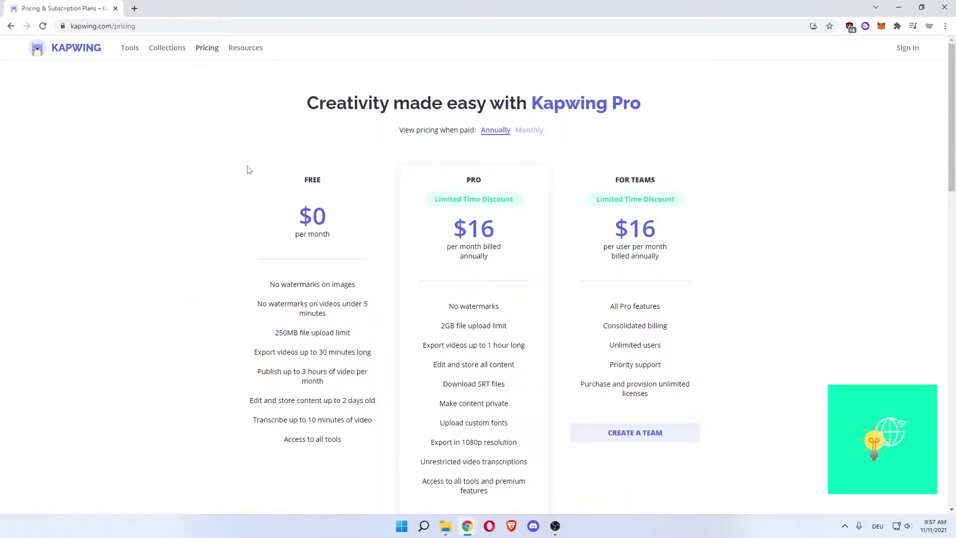
drag(299, 185, 335, 185)
click(306, 194)
mouse_move(298, 216)
mouse_down()
mouse_move(330, 216)
mouse_move(284, 213)
mouse_up()
click(283, 215)
drag(269, 282, 362, 288)
drag(258, 303, 369, 312)
click(288, 319)
drag(276, 331, 358, 335)
click(319, 334)
drag(273, 353, 324, 352)
click(373, 357)
click(325, 352)
Review the Free plan's 5-minute watermark, publishing hours, 2-day storage and transcription limits
drag(366, 303, 299, 308)
click(293, 313)
click(298, 309)
drag(294, 352, 337, 352)
click(334, 351)
drag(260, 371, 363, 372)
click(326, 384)
drag(266, 401, 371, 401)
click(343, 405)
drag(270, 419, 357, 420)
click(341, 419)
drag(253, 423, 336, 439)
click(289, 420)
click(336, 440)
Compare Pro plan pricing: $16 discounted annual billing versus $24 monthly
drag(597, 177, 667, 181)
click(555, 195)
drag(432, 205, 510, 232)
click(514, 198)
click(449, 199)
click(510, 232)
drag(454, 248, 480, 247)
double_click(492, 247)
click(473, 254)
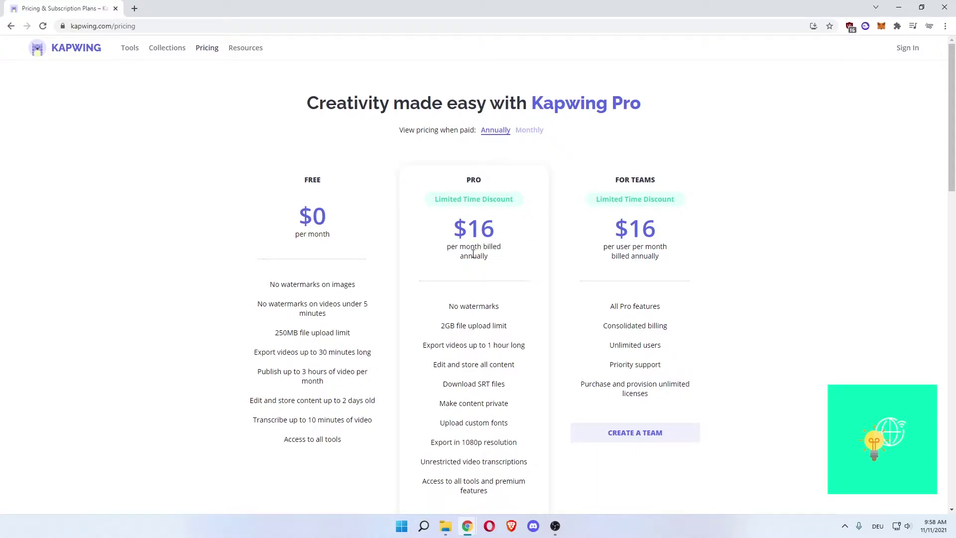
click(530, 130)
drag(450, 215, 497, 223)
click(497, 223)
click(482, 132)
Review Pro plan features: 2GB uploads, 1-hour exports, SRT downloads, custom fonts, 1080p exports
scroll(438, 279, down, 1)
drag(446, 257, 503, 257)
click(503, 257)
drag(441, 275, 515, 276)
click(516, 277)
drag(426, 294, 517, 292)
click(517, 292)
drag(447, 314, 515, 315)
click(515, 315)
drag(451, 333, 507, 334)
click(508, 333)
drag(446, 353, 506, 352)
click(507, 352)
drag(446, 372, 508, 373)
click(508, 373)
click(449, 389)
drag(458, 390, 506, 391)
click(504, 390)
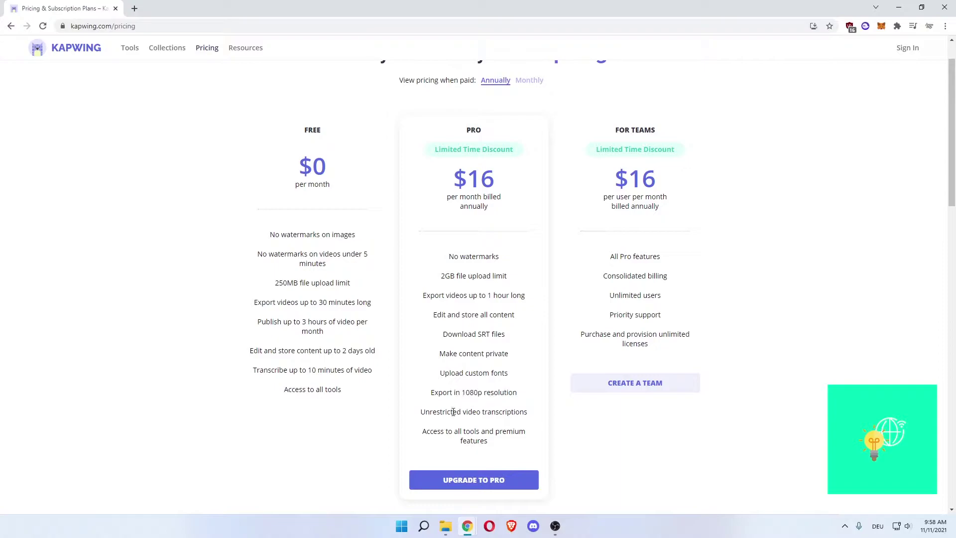
drag(453, 411, 515, 413)
click(503, 415)
drag(447, 431, 490, 442)
click(494, 442)
Return to the Kapwing home page and start a new project in the editor
scroll(260, 218, up, 1)
click(75, 50)
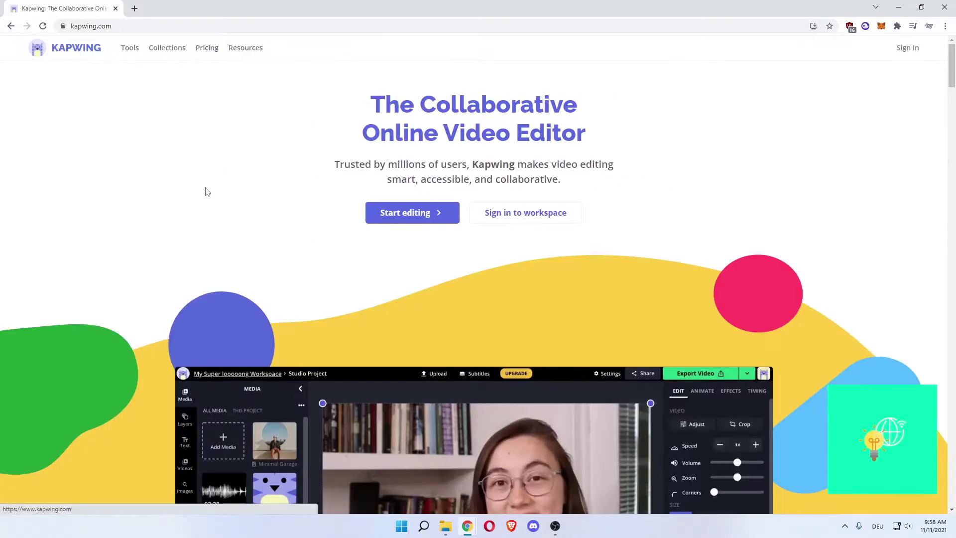
click(409, 214)
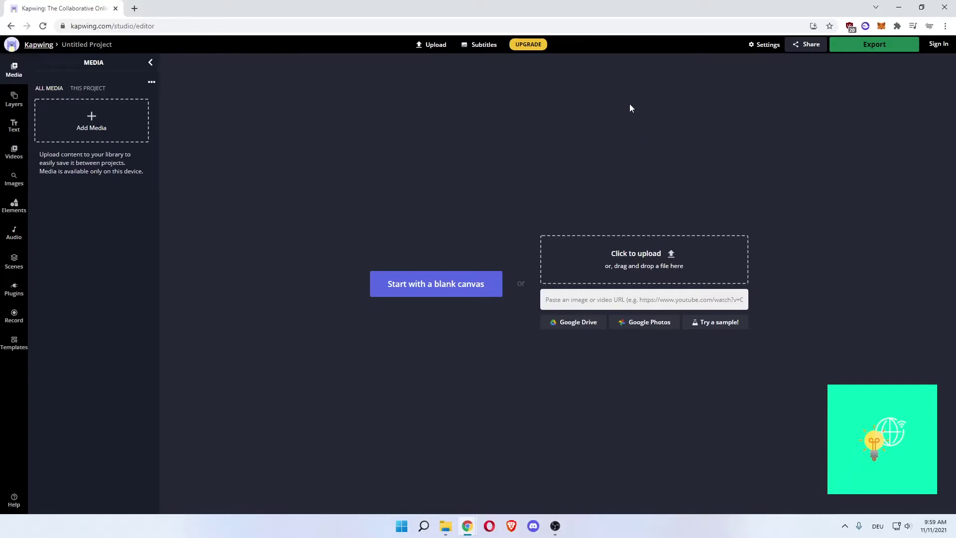
Sign in to Kapwing, then choose Studio under Tools on Account Settings
click(941, 44)
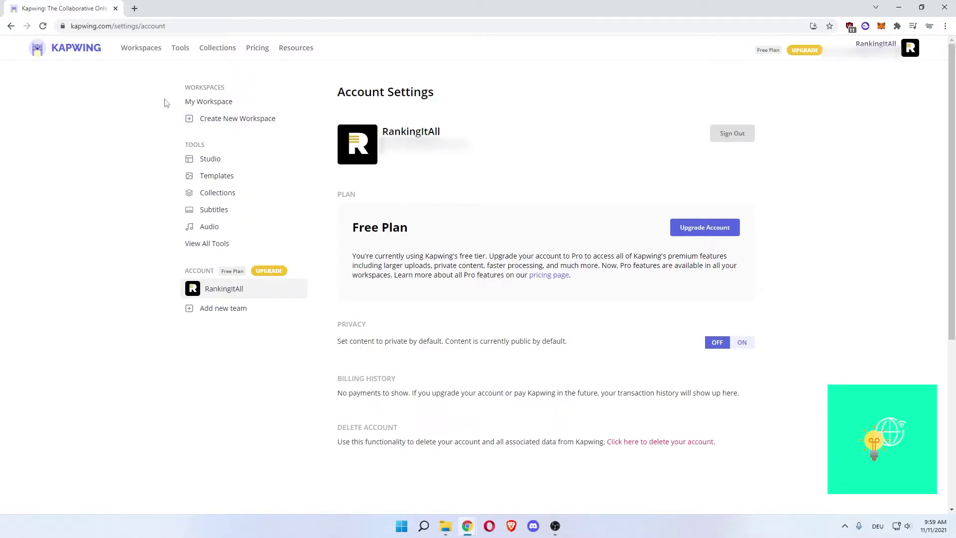
drag(184, 90, 219, 88)
click(189, 88)
click(187, 100)
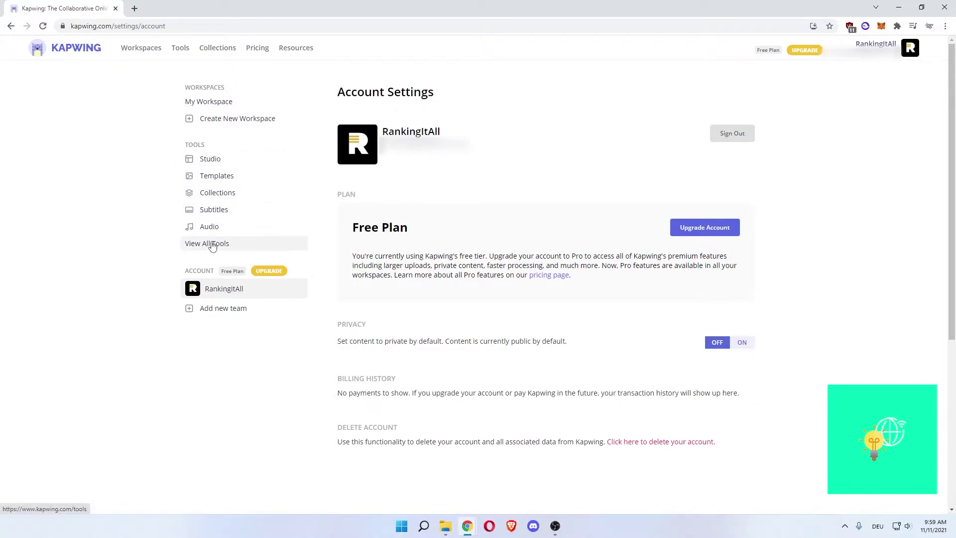
click(206, 159)
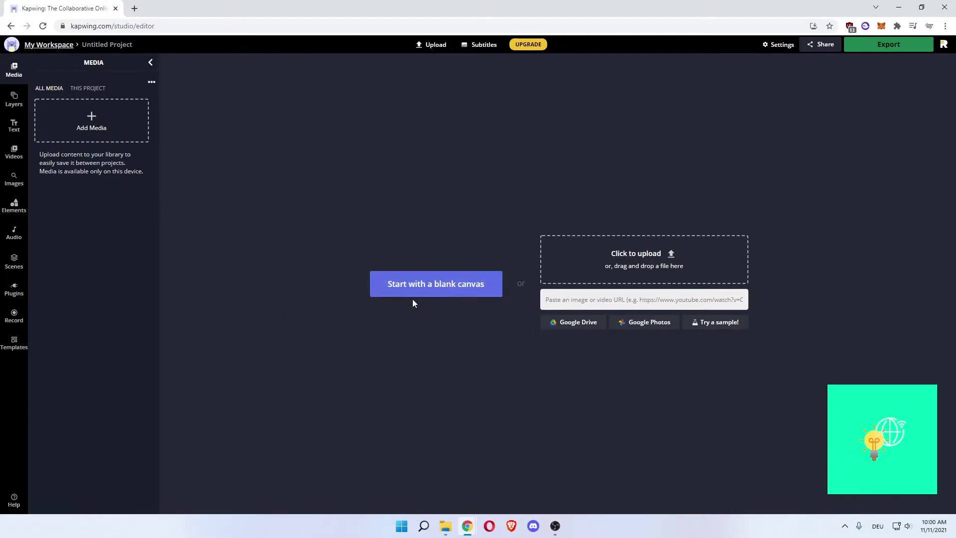
Start a blank canvas and set its output size to 5:4 after trying 9:16, 16:9 and 4:5
click(409, 285)
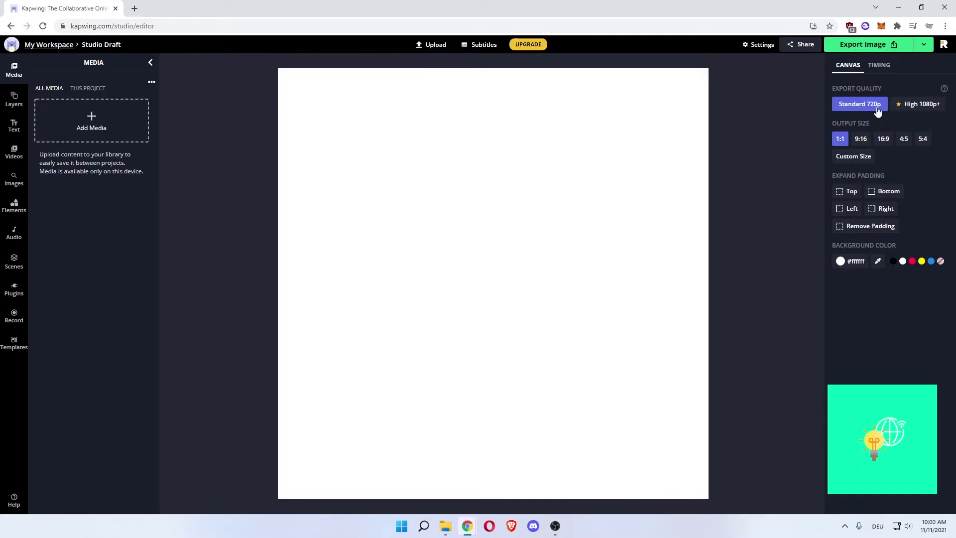
click(860, 142)
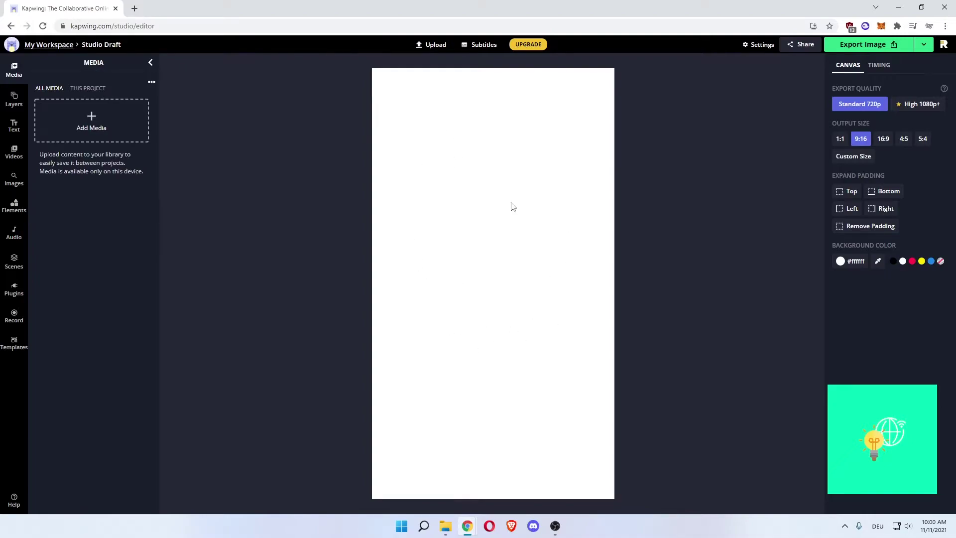
click(884, 141)
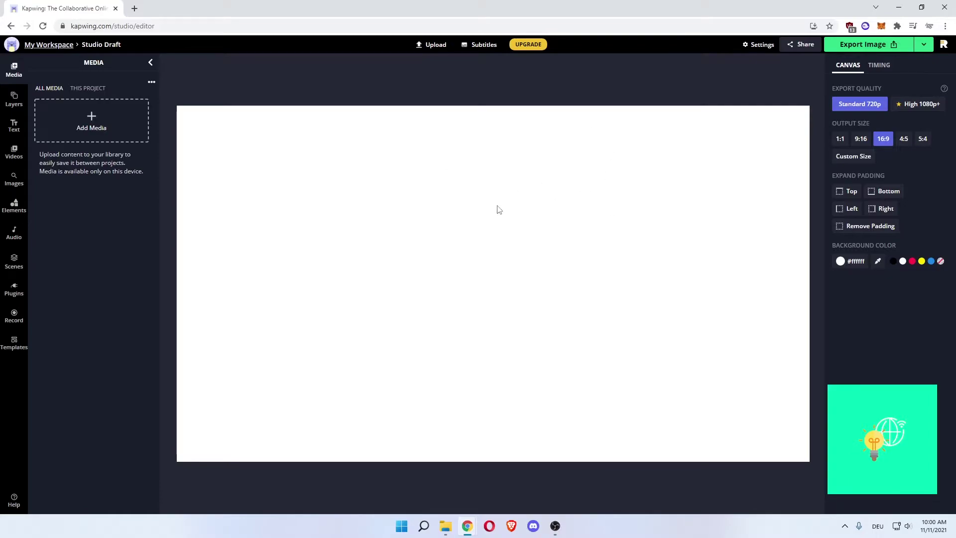
click(903, 140)
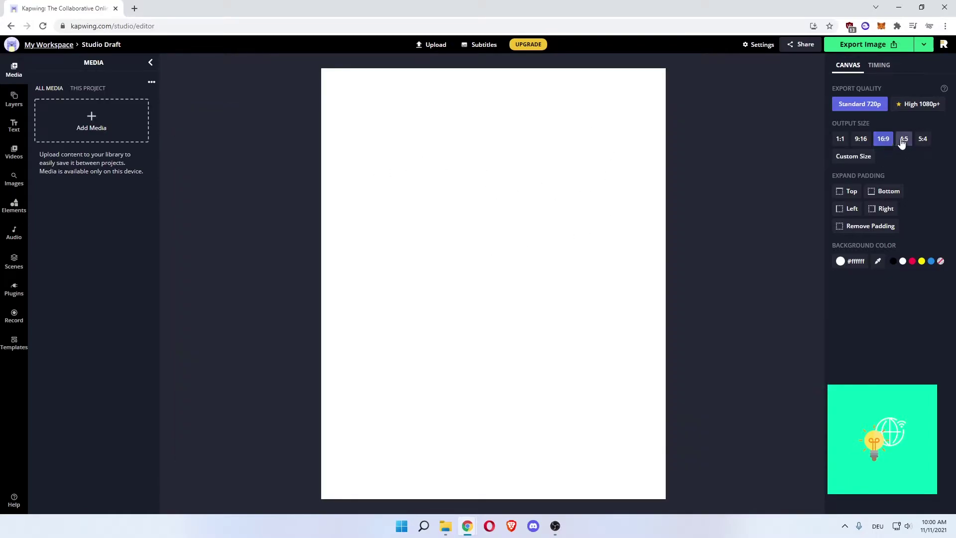
click(922, 141)
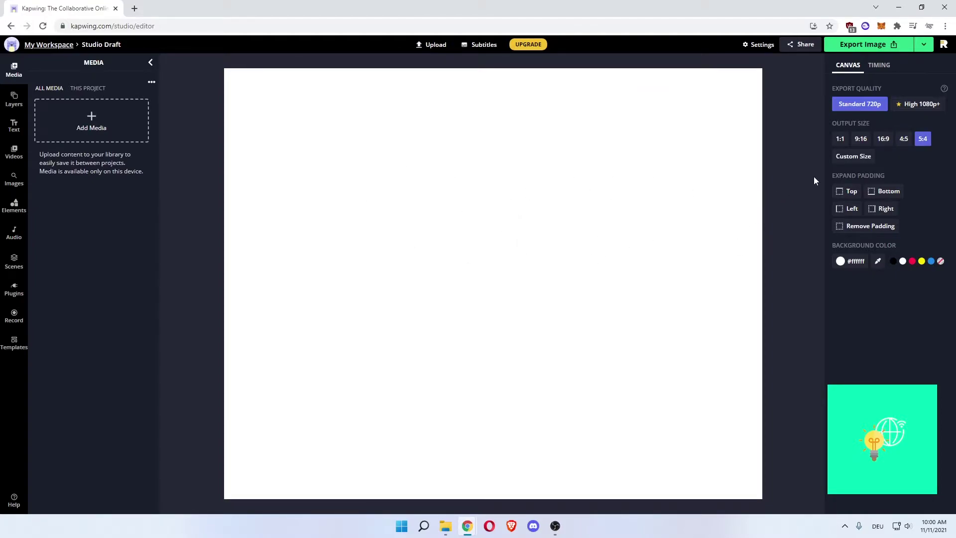
click(845, 158)
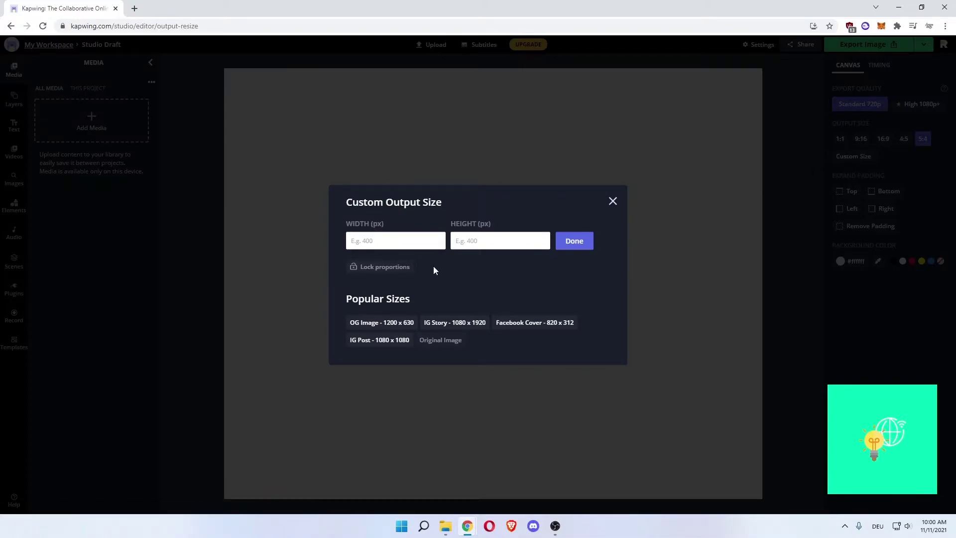
drag(360, 299, 391, 299)
click(358, 328)
click(612, 202)
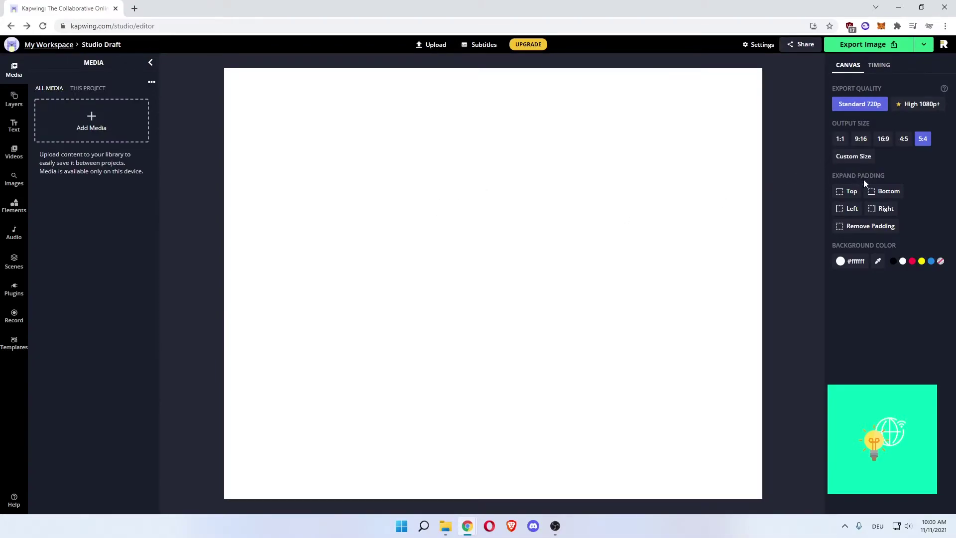
Try transparent and magenta #D500F9 backgrounds, then set the canvas background to white #FFFFFF
click(852, 262)
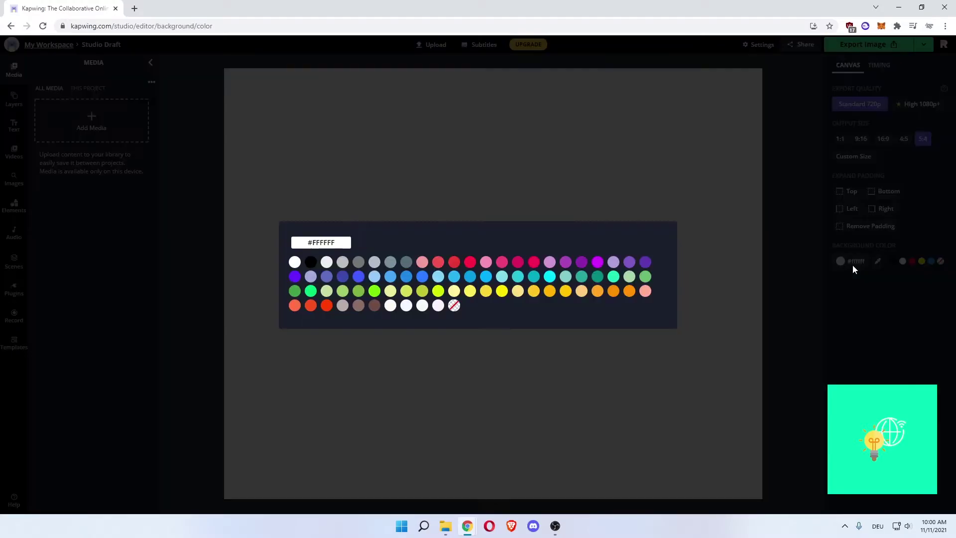
click(454, 306)
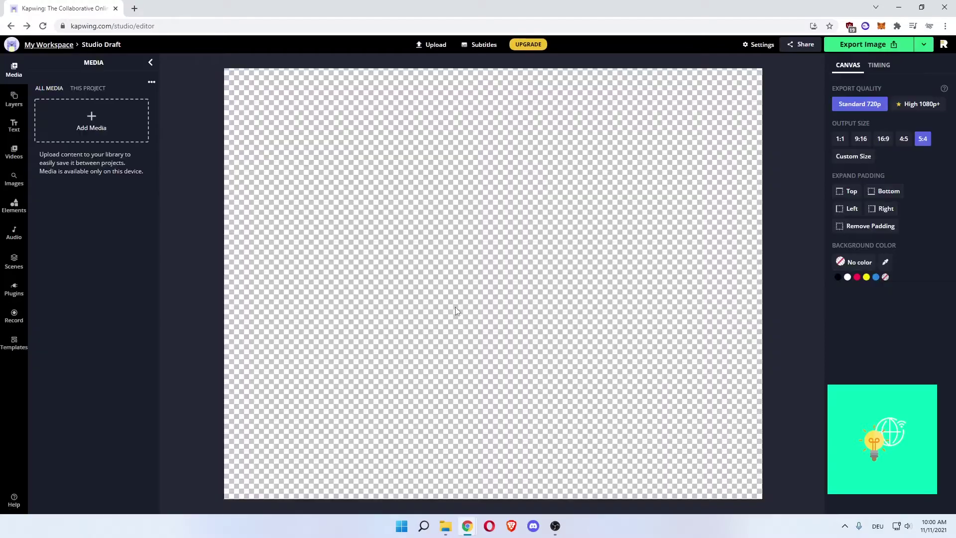
click(840, 263)
click(599, 262)
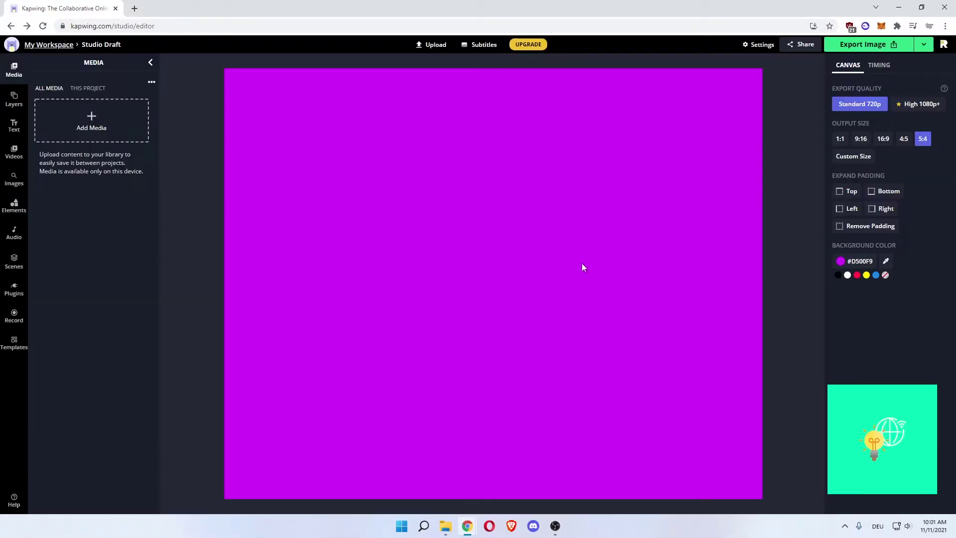
click(836, 265)
click(295, 262)
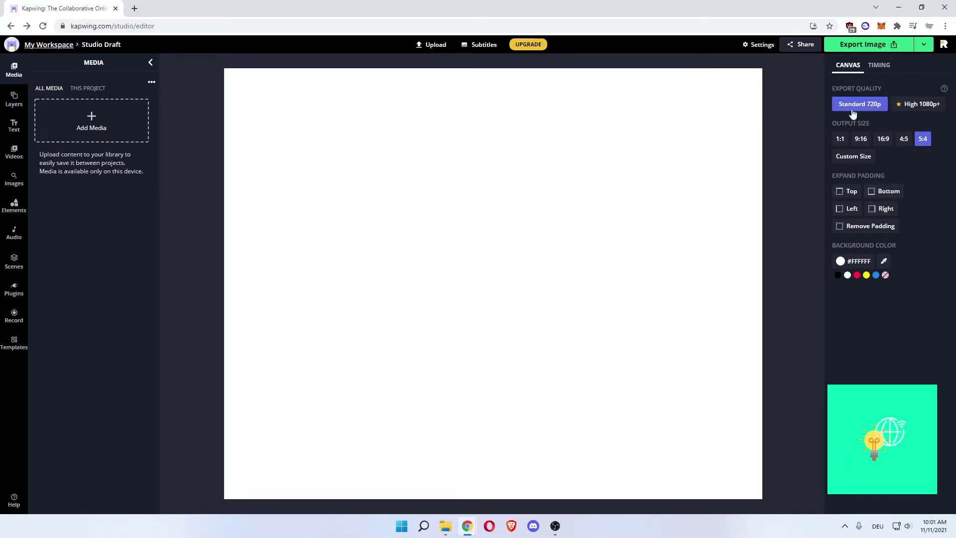
Try 0.5s and a custom output duration, then settle on 0s (Image)
click(880, 67)
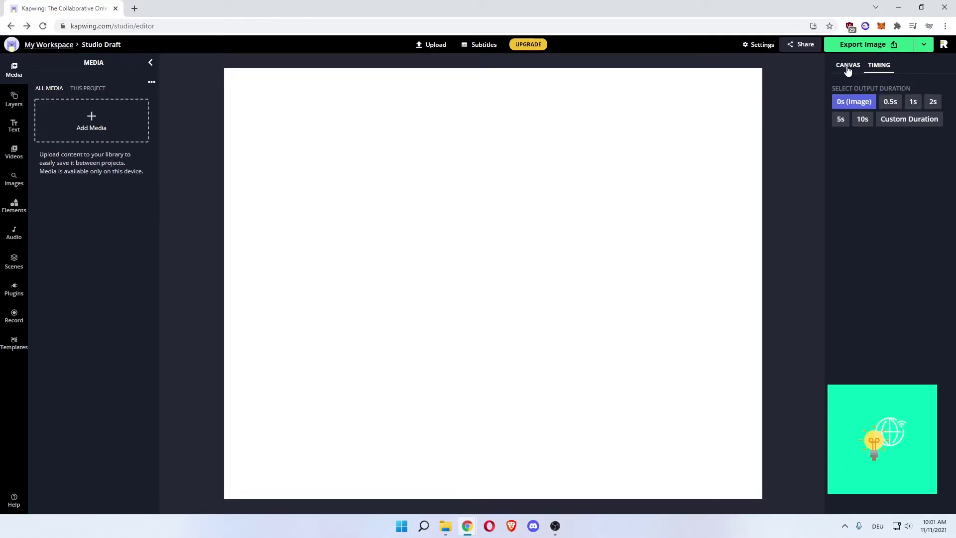
click(888, 106)
click(869, 107)
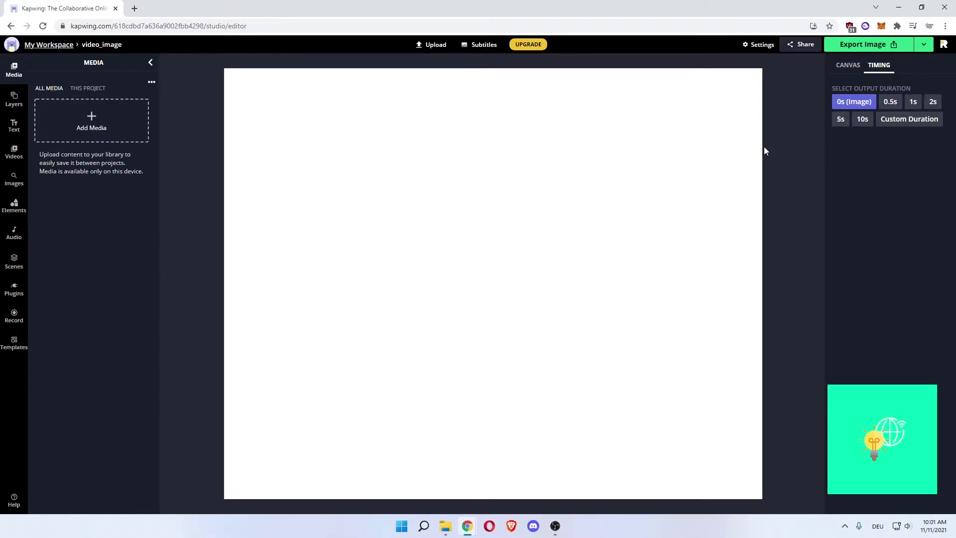
click(899, 120)
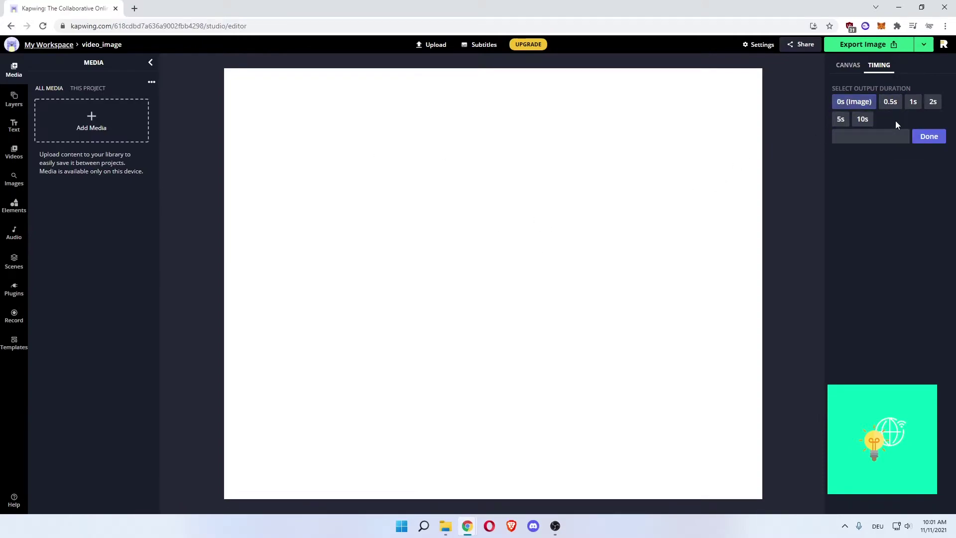
click(919, 141)
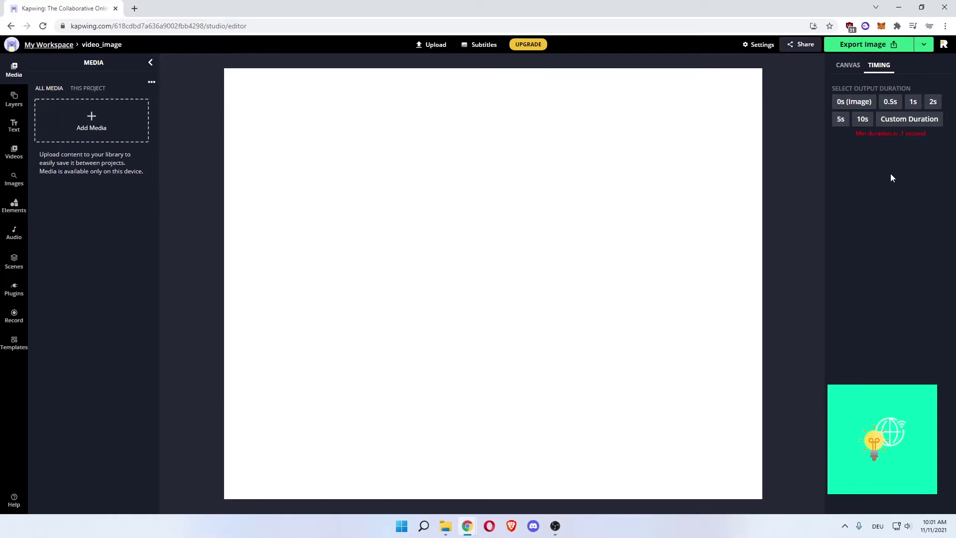
click(852, 106)
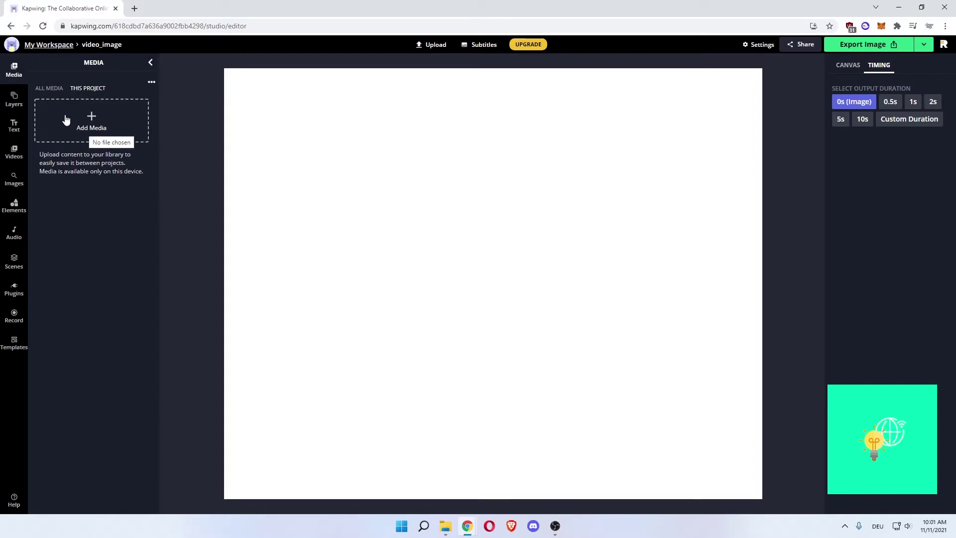
Browse the LinkedIn templates and pick the 'What's Your Story?' video ad
click(13, 347)
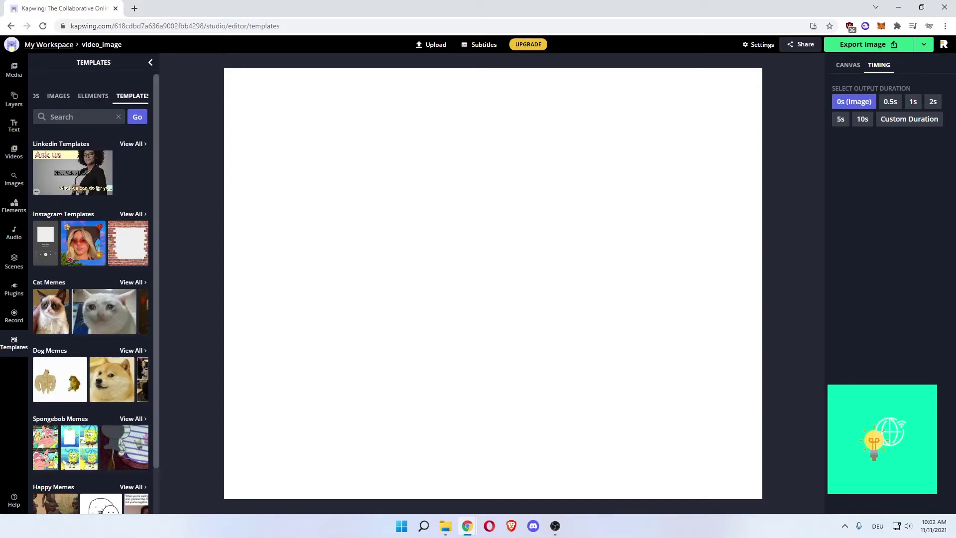
scroll(45, 226, down, 1)
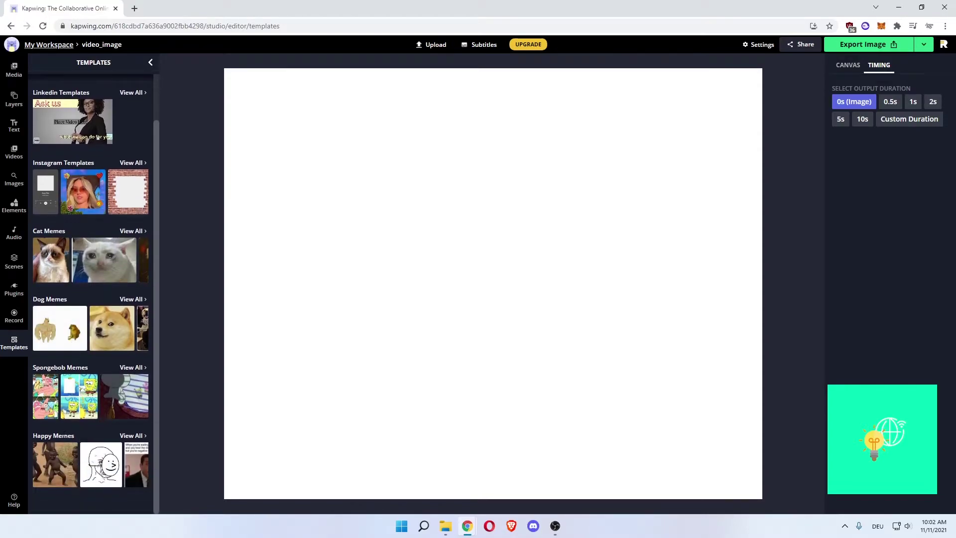
scroll(101, 369, up, 1)
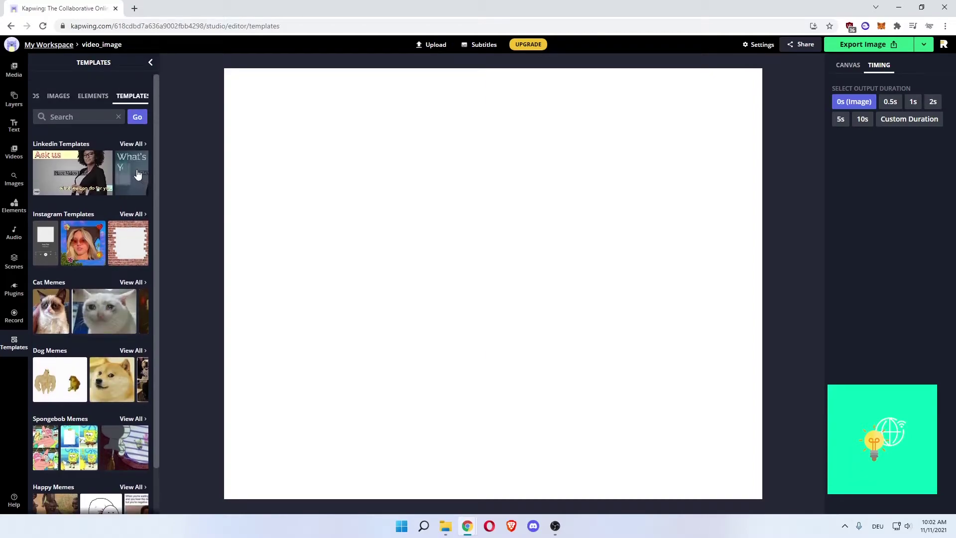
click(132, 144)
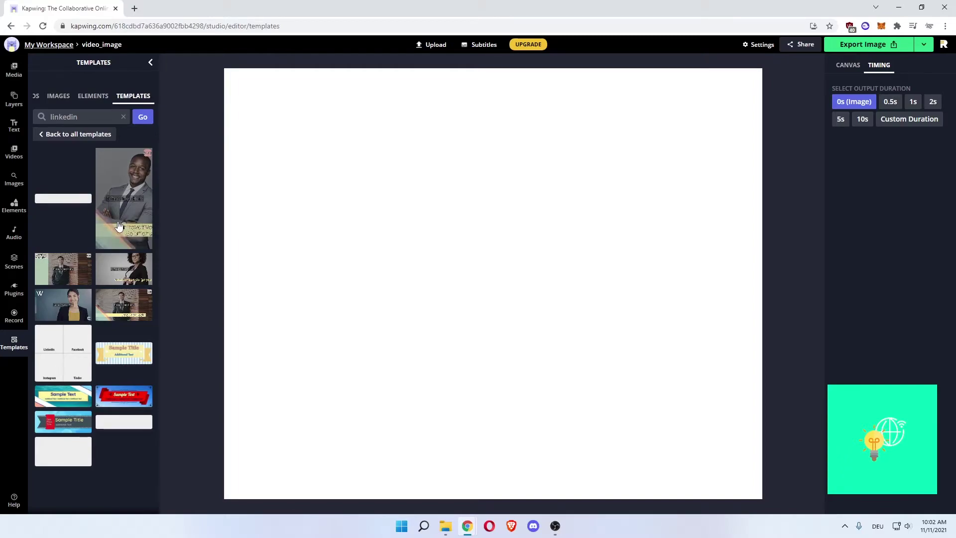
click(70, 308)
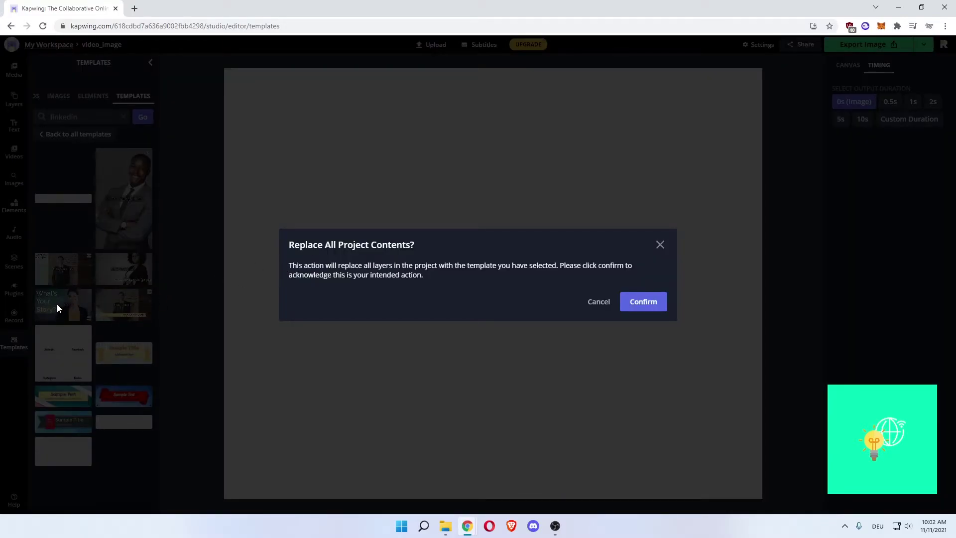
Confirm replacing the project with LinkedIn Video Ad Template #2 and zoom the timeline out
click(637, 304)
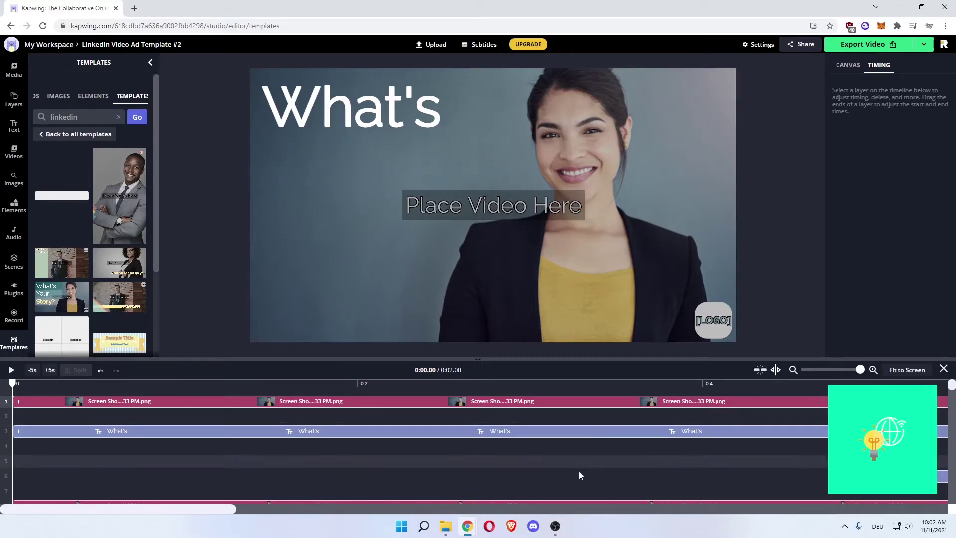
drag(859, 371, 854, 373)
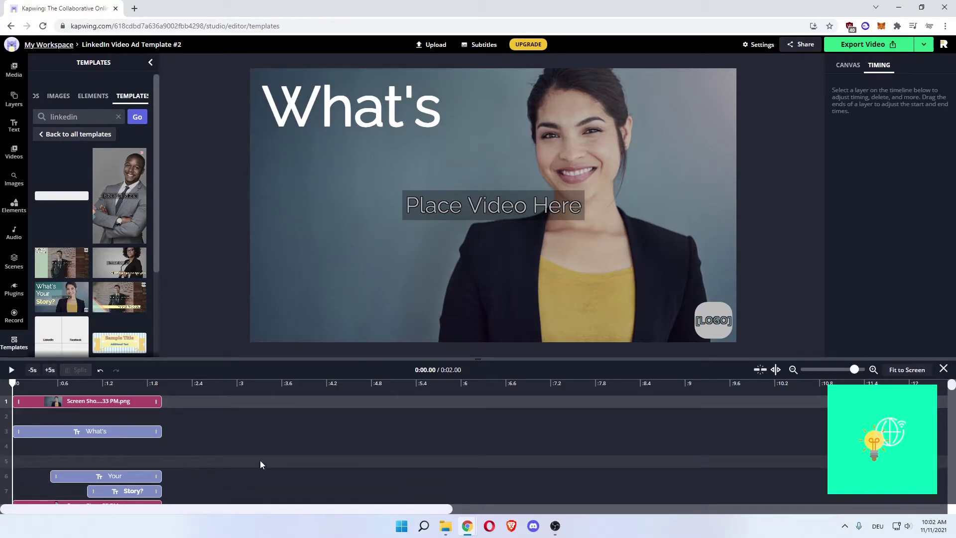
scroll(254, 443, down, 1)
scroll(255, 441, up, 2)
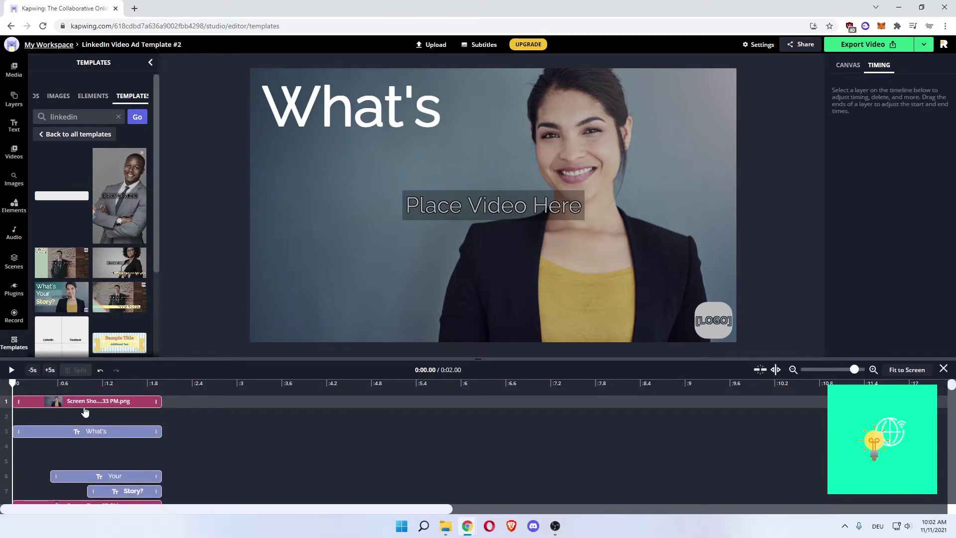
Inspect the template's screenshot images and its What's, [LOGO] and Story? text layers
click(76, 407)
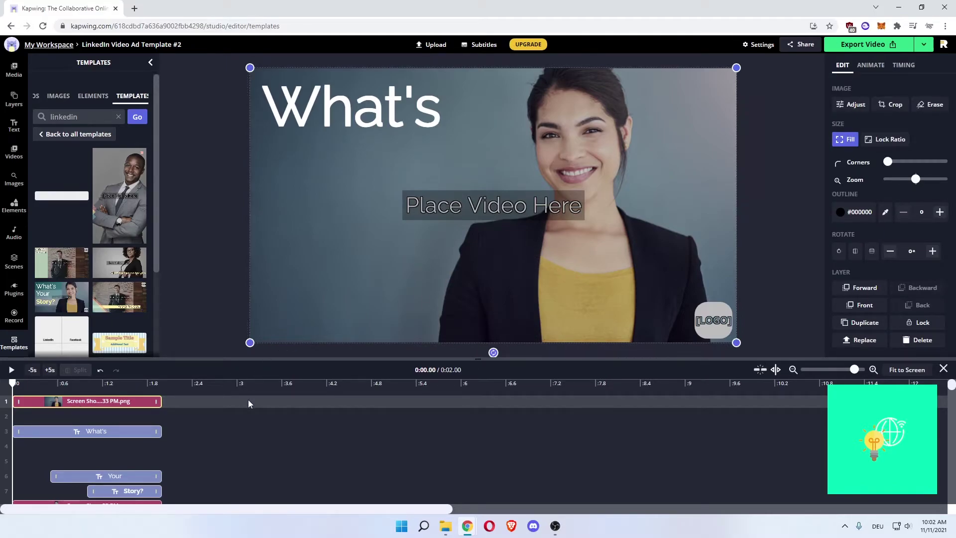
click(87, 433)
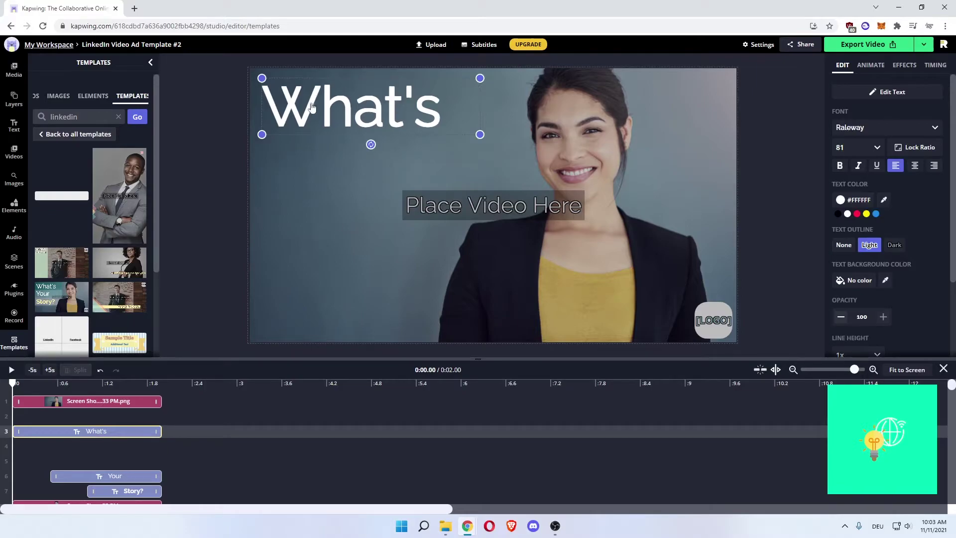
scroll(259, 414, down, 1)
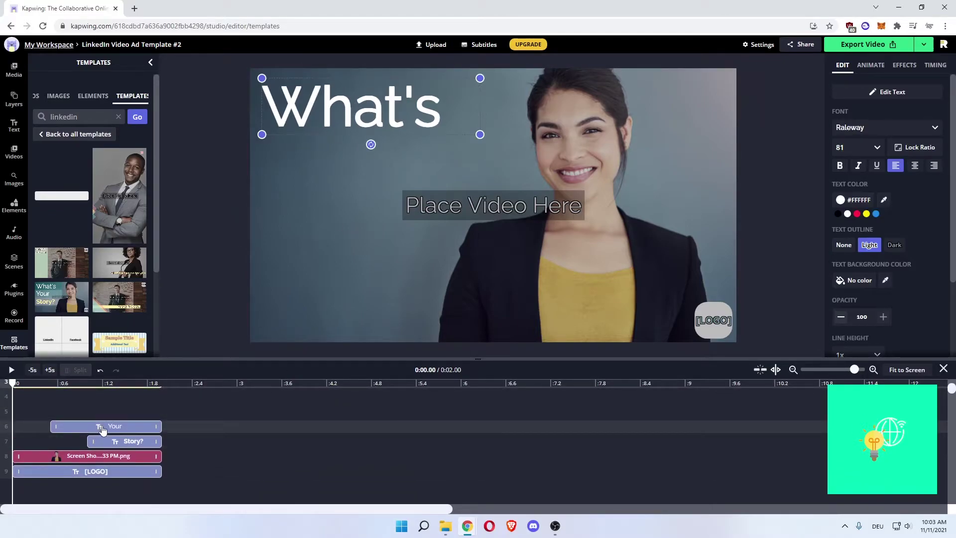
click(67, 457)
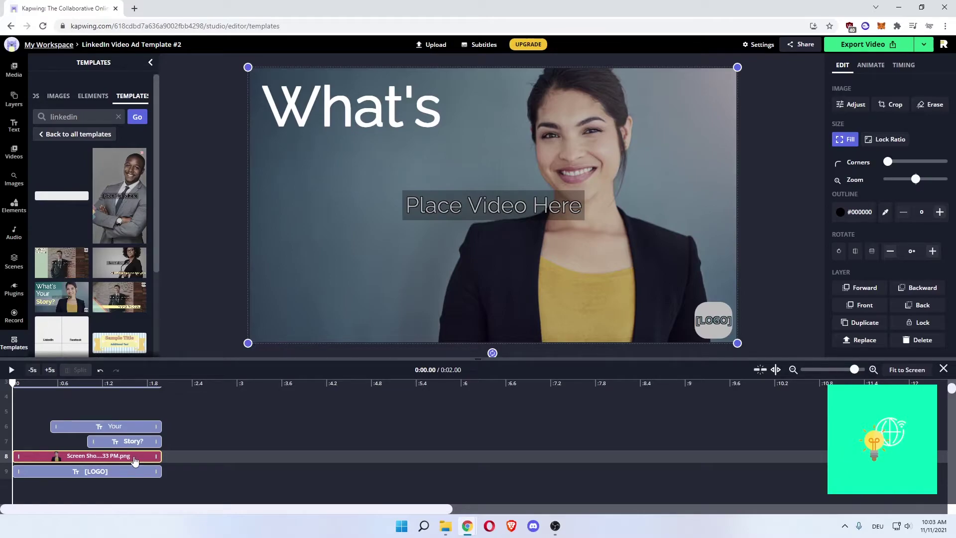
click(106, 471)
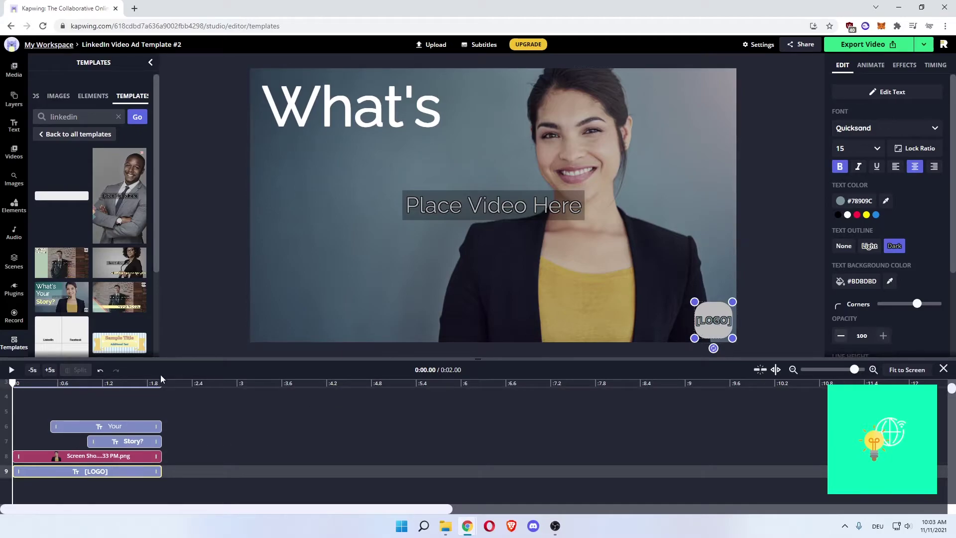
click(529, 278)
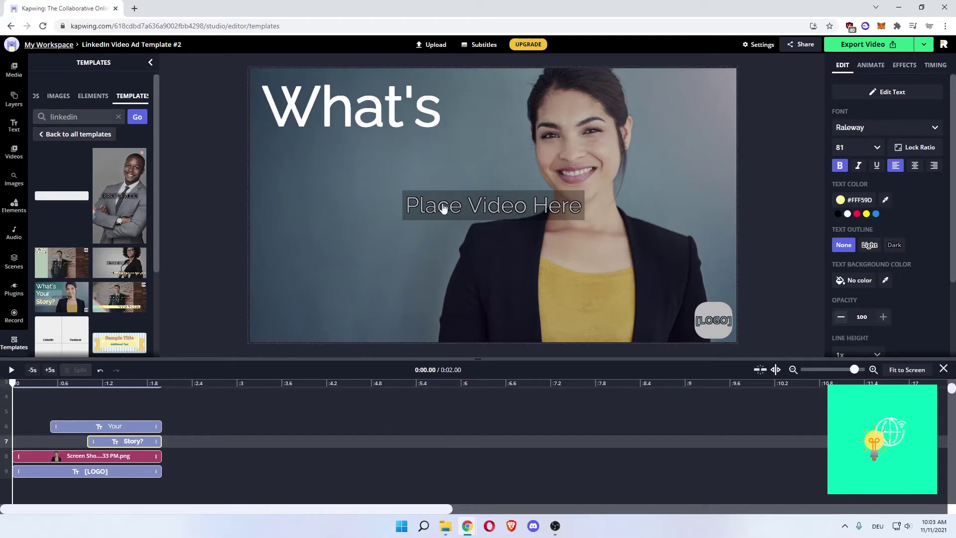
Delete the Screen Shot image clips on tracks 1 and 8
scroll(288, 422, up, 3)
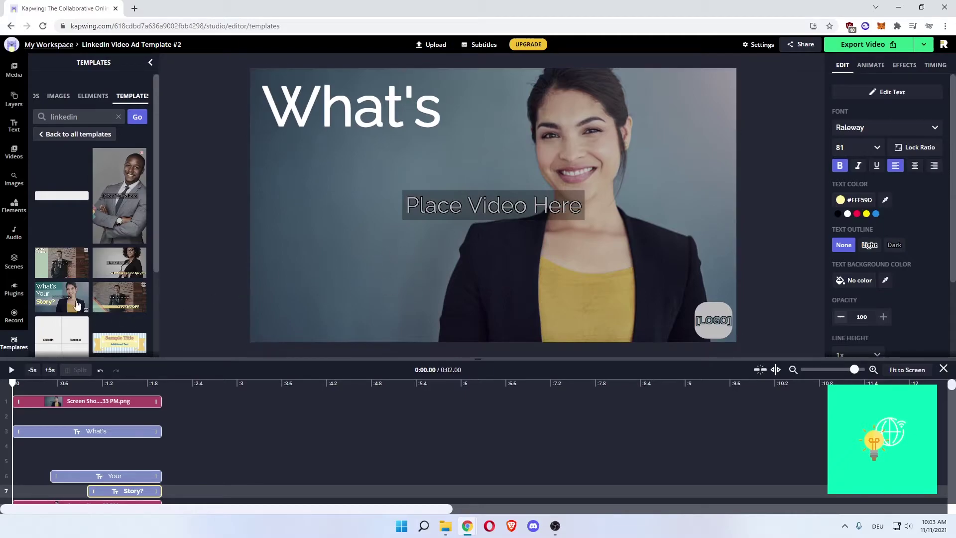
click(86, 404)
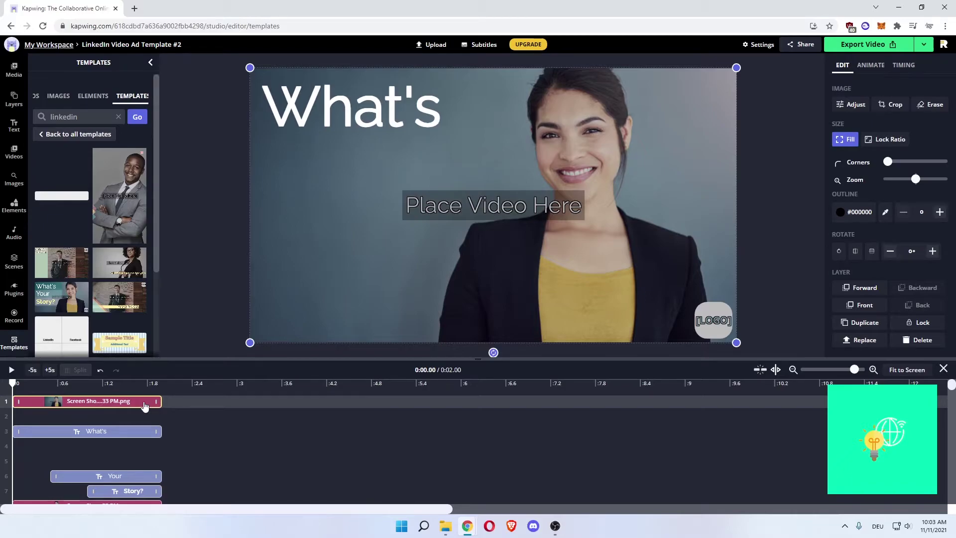
key(Delete)
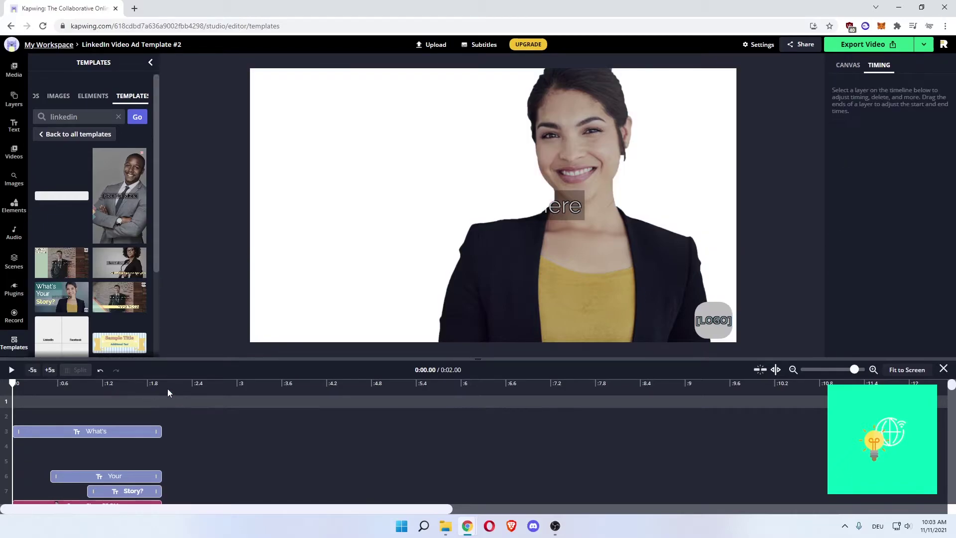
scroll(165, 436, down, 1)
click(128, 456)
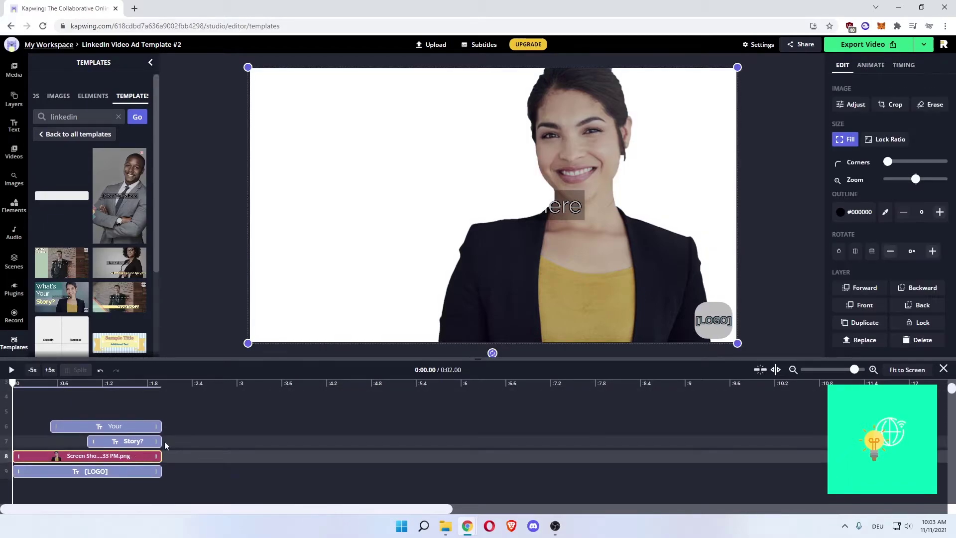
key(Delete)
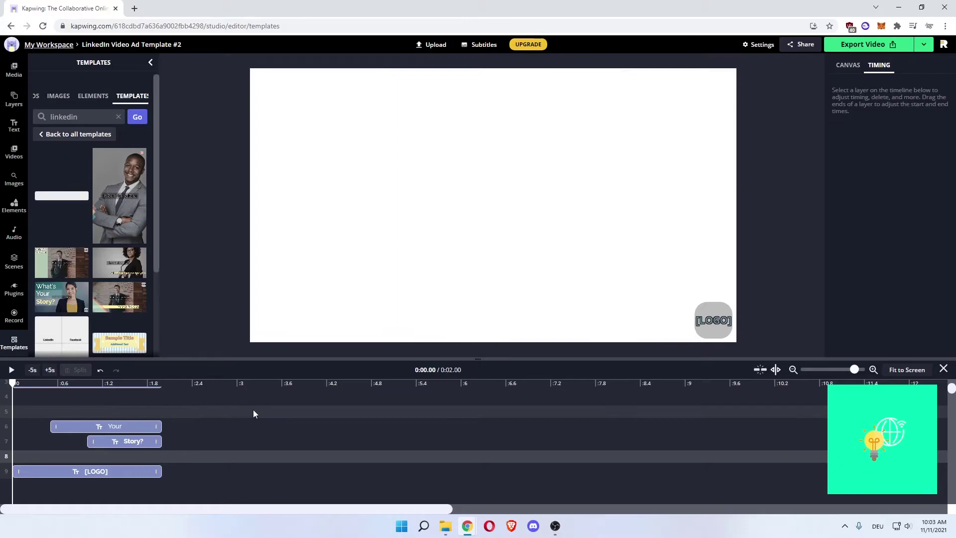
Add the grey wavy abstract clip from the 'minimal' stock video collection
click(21, 152)
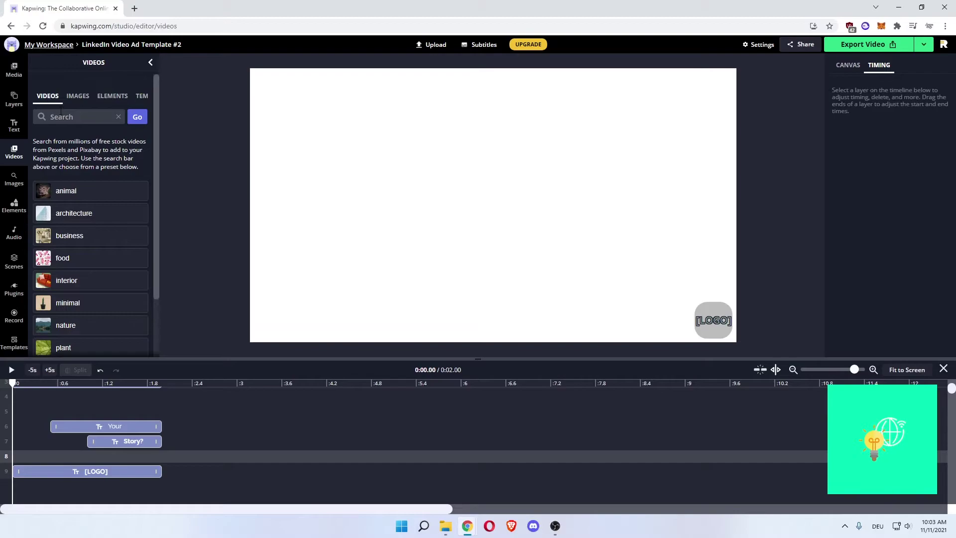
scroll(81, 164, down, 3)
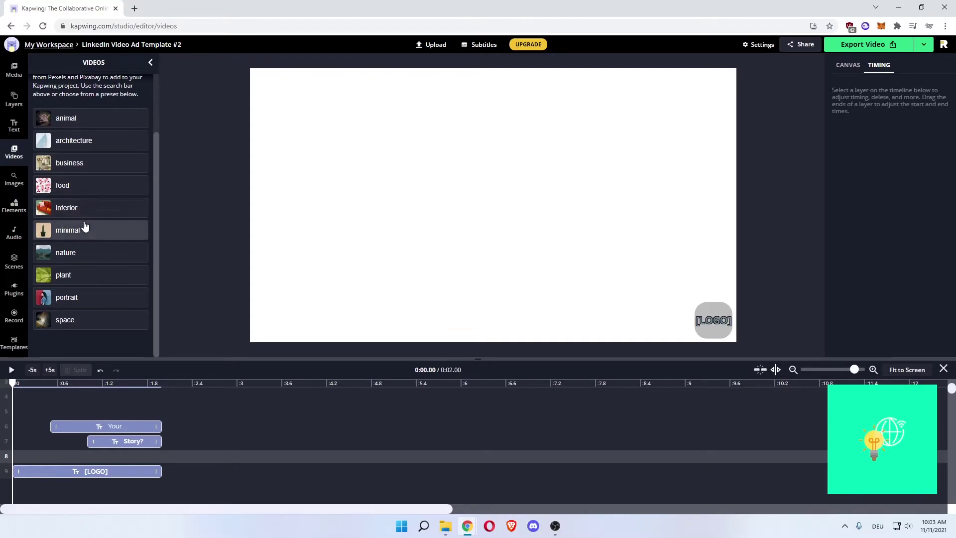
click(85, 225)
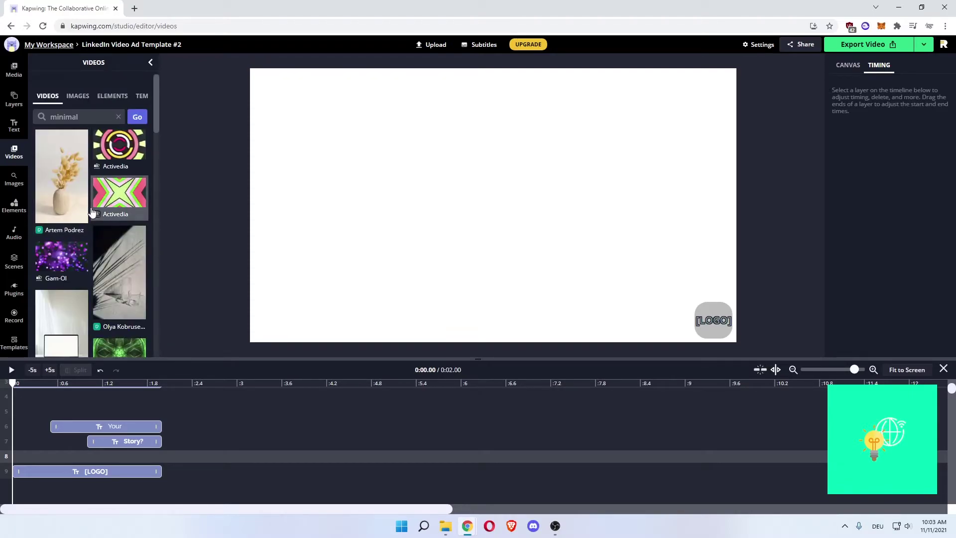
scroll(115, 221, down, 2)
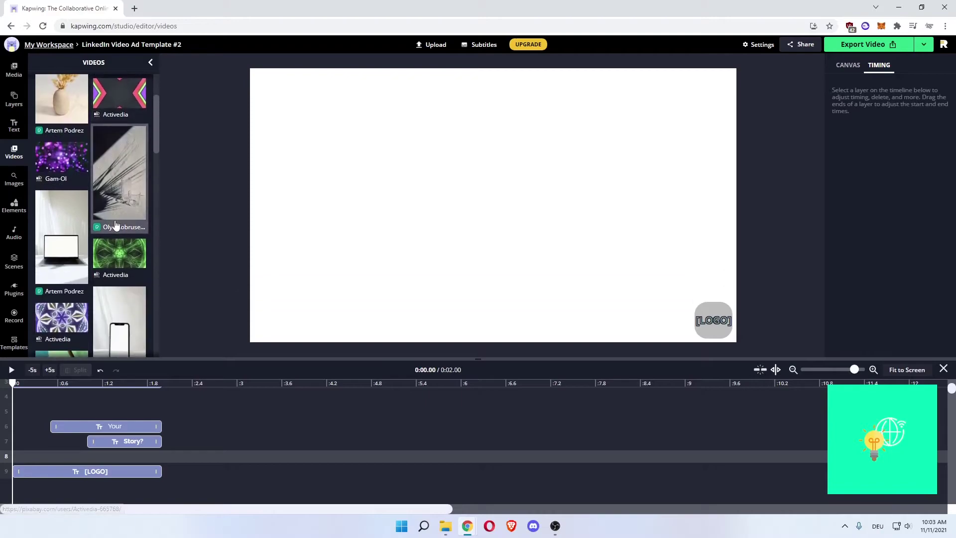
scroll(115, 225, down, 6)
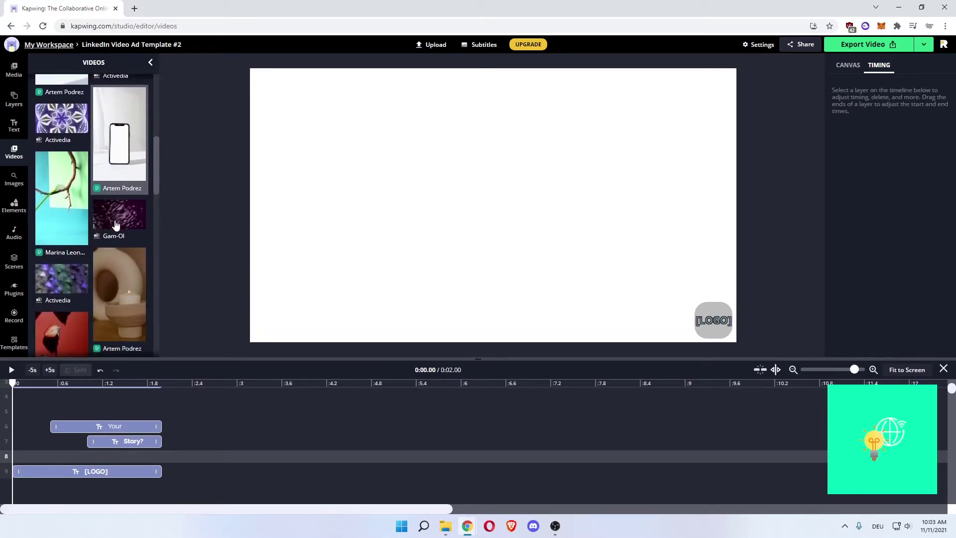
scroll(116, 226, down, 4)
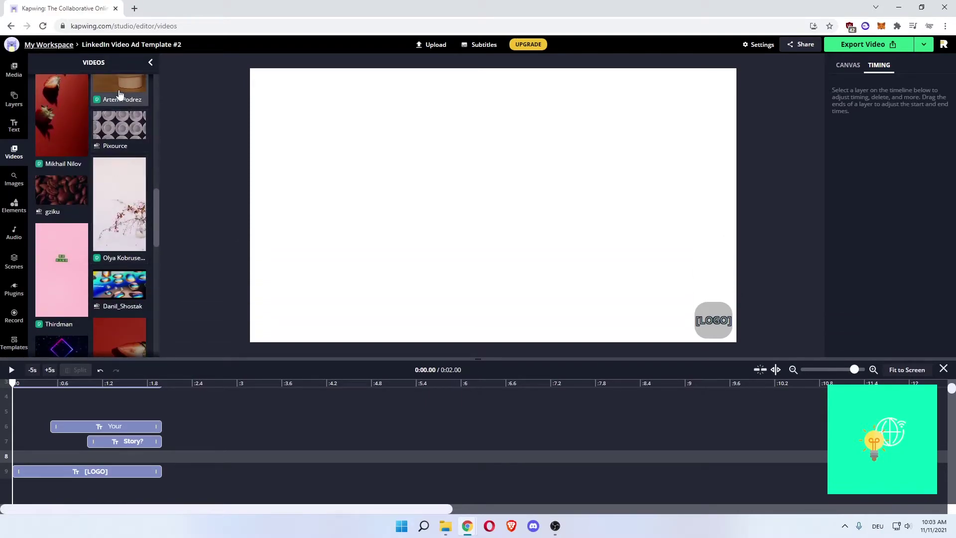
scroll(105, 181, down, 3)
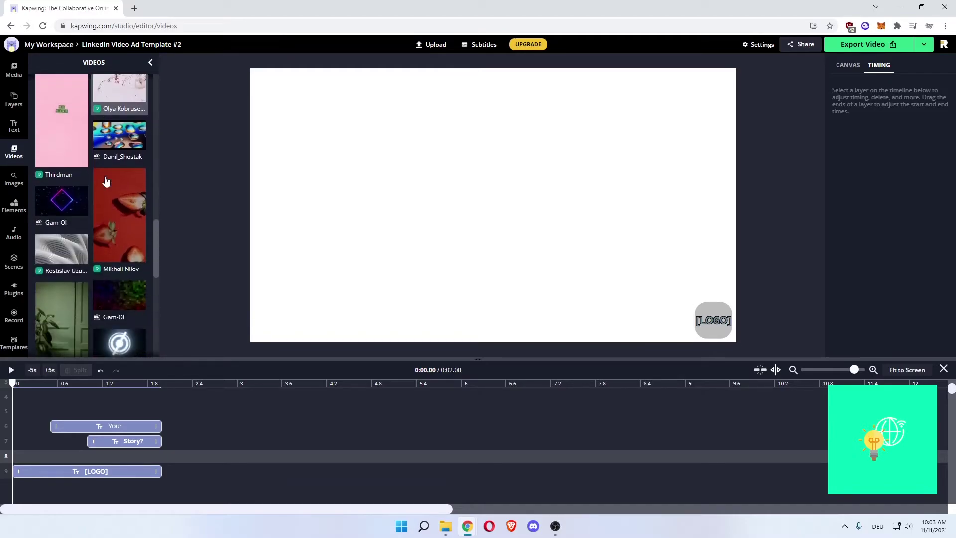
scroll(105, 181, down, 1)
click(69, 200)
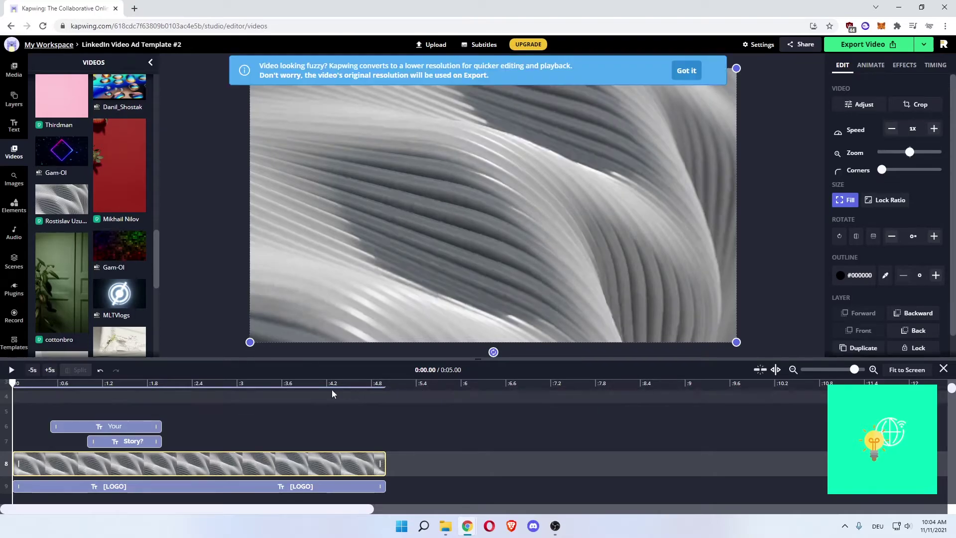
Play and pause the 5-second preview, then dismiss the fuzzy playback resolution notice
click(17, 382)
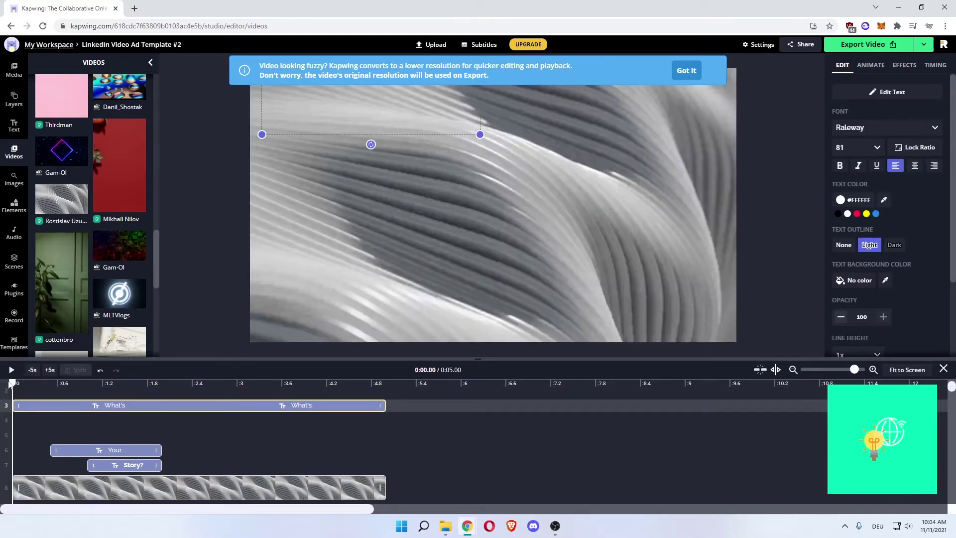
click(11, 371)
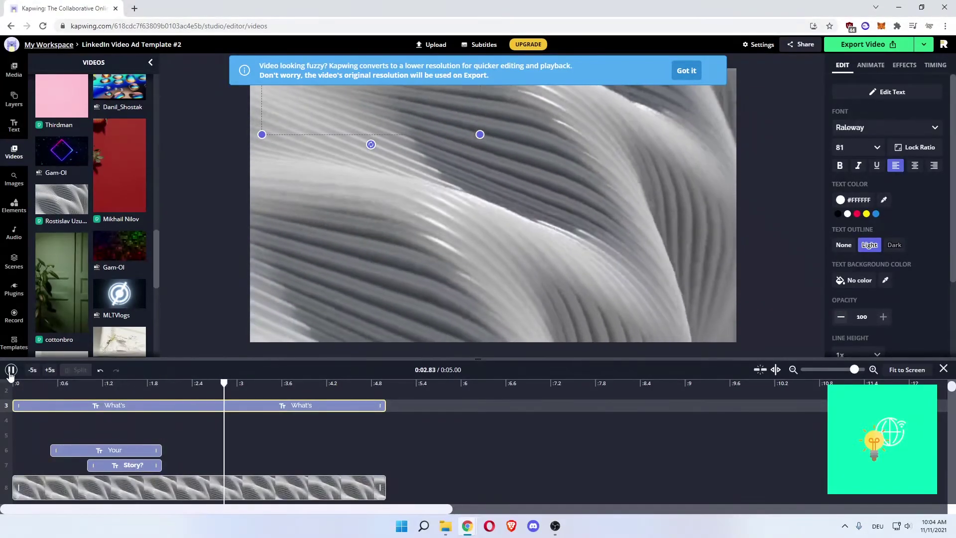
click(10, 371)
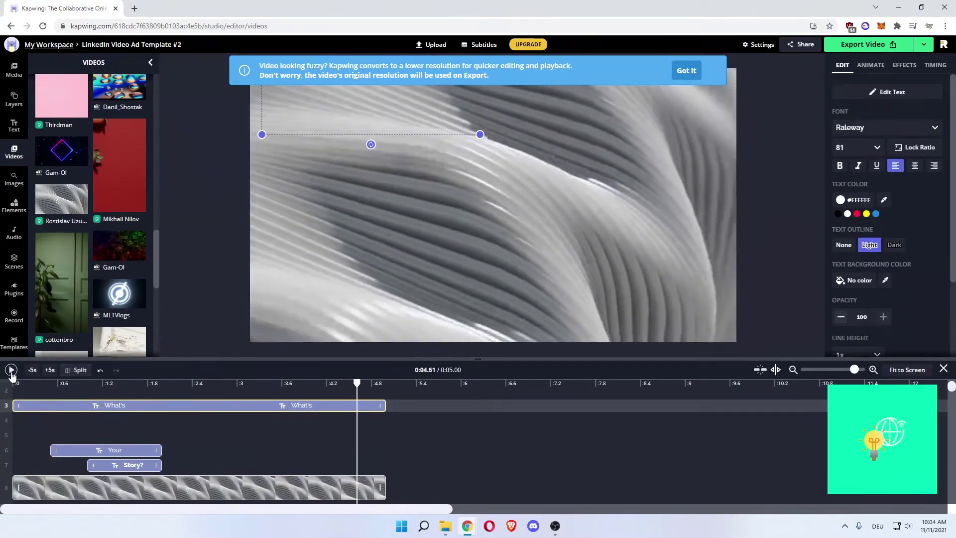
click(679, 75)
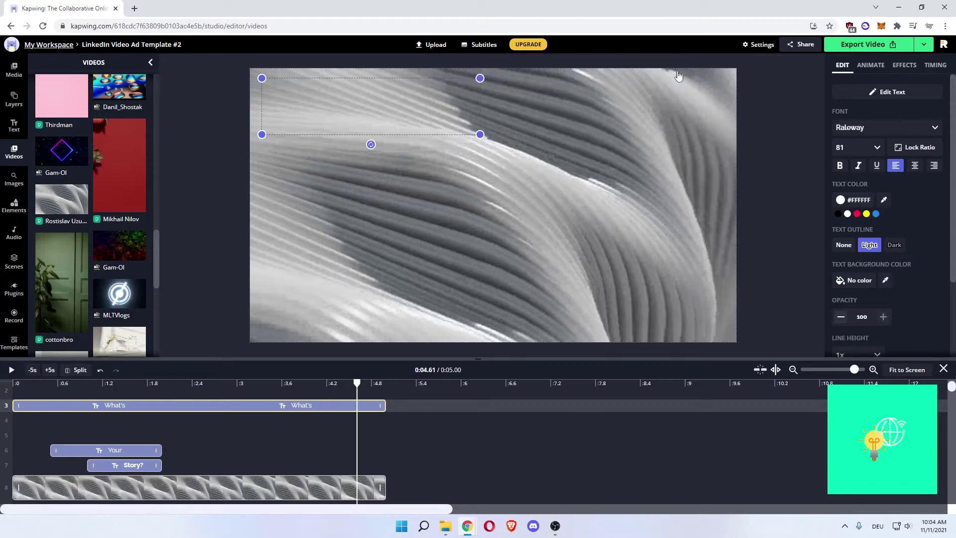
click(218, 185)
scroll(301, 445, down, 3)
scroll(302, 445, down, 1)
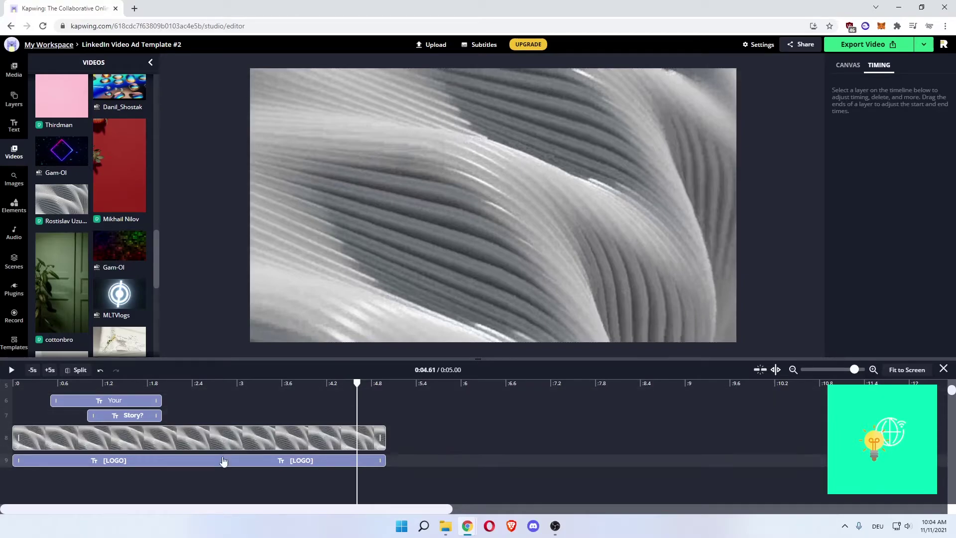
Move the grey video clip down to a new track below the logo text
click(232, 441)
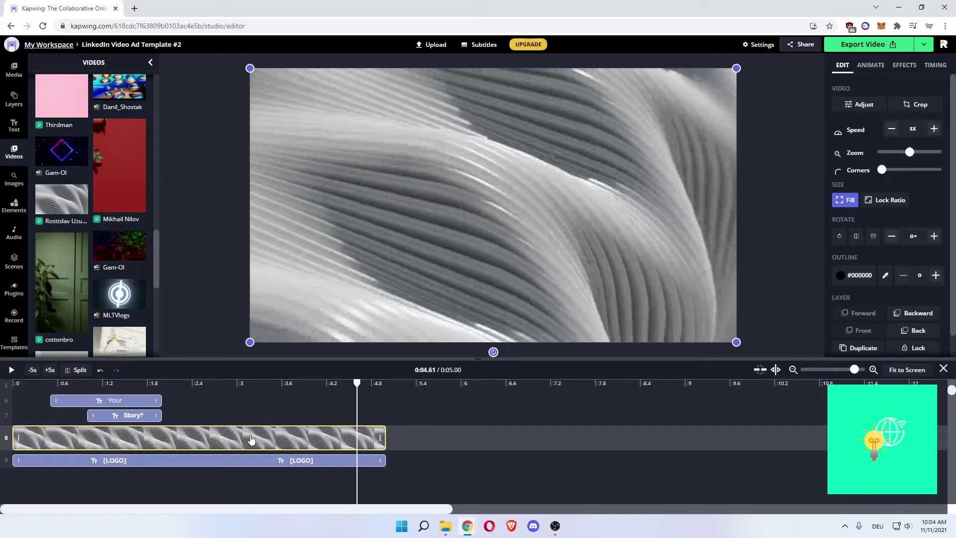
drag(252, 439, 254, 467)
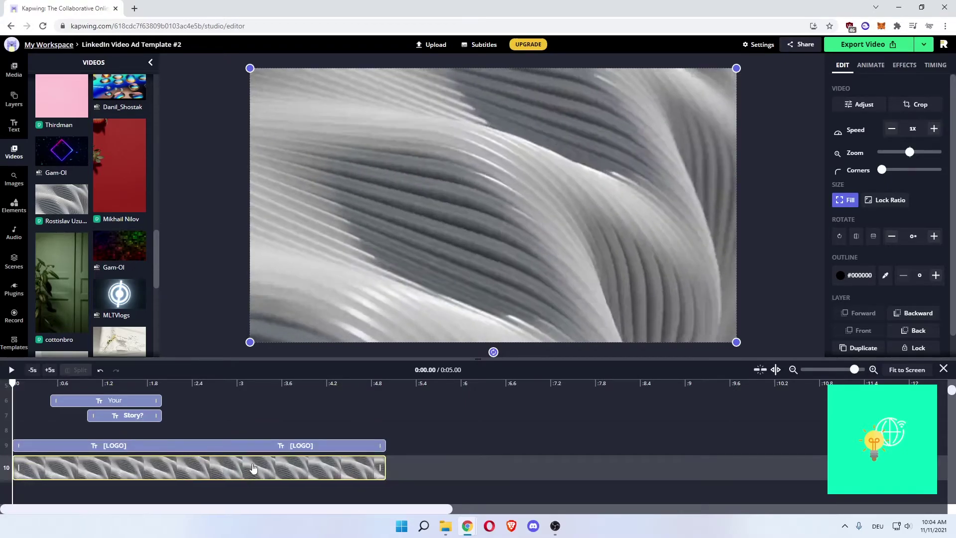
click(252, 445)
click(712, 325)
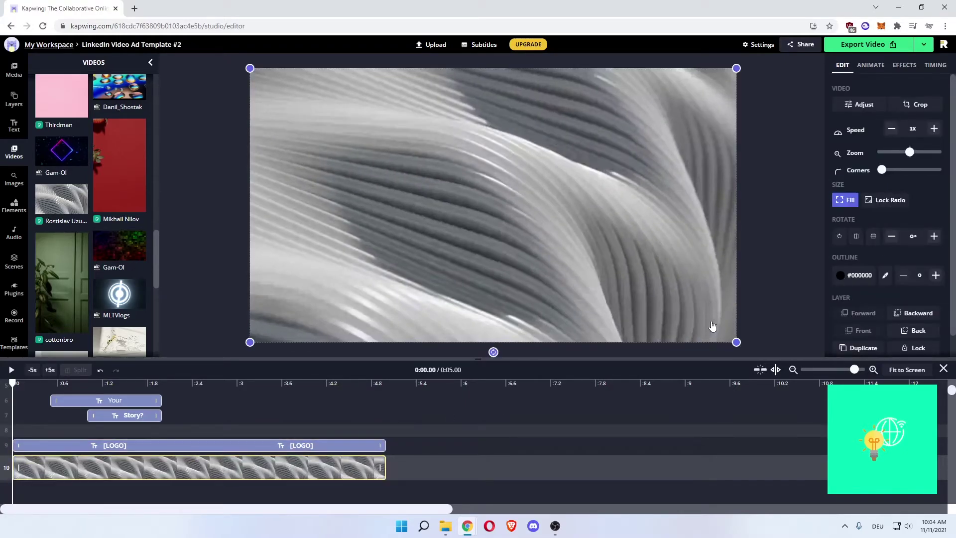
Change the [LOGO] placeholder to HowToGlobal and enlarge it slightly, to size 16
click(713, 320)
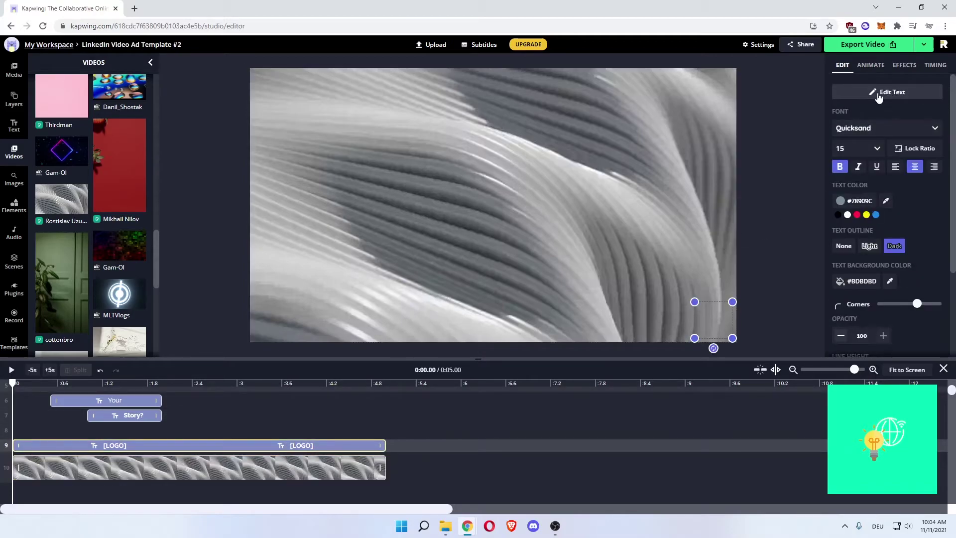
double_click(713, 320)
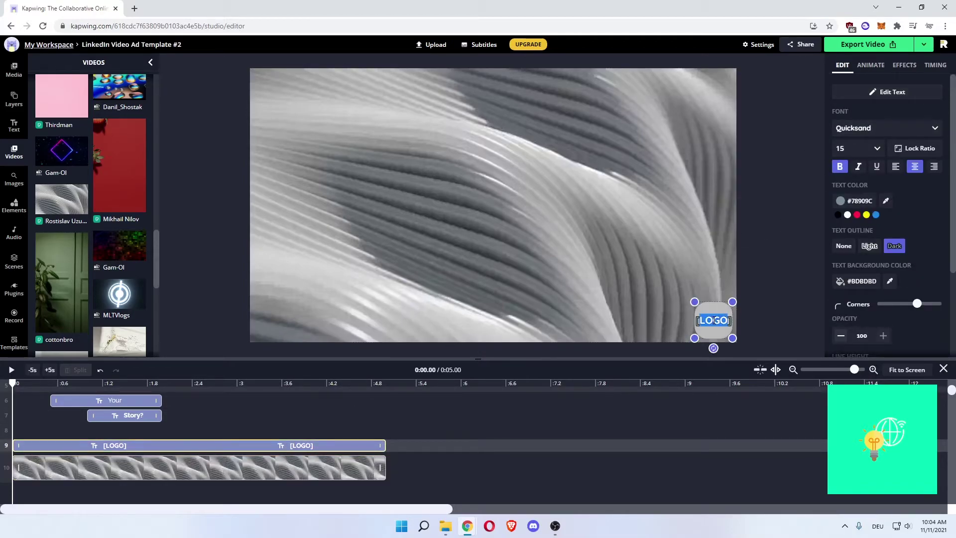
text(HI)
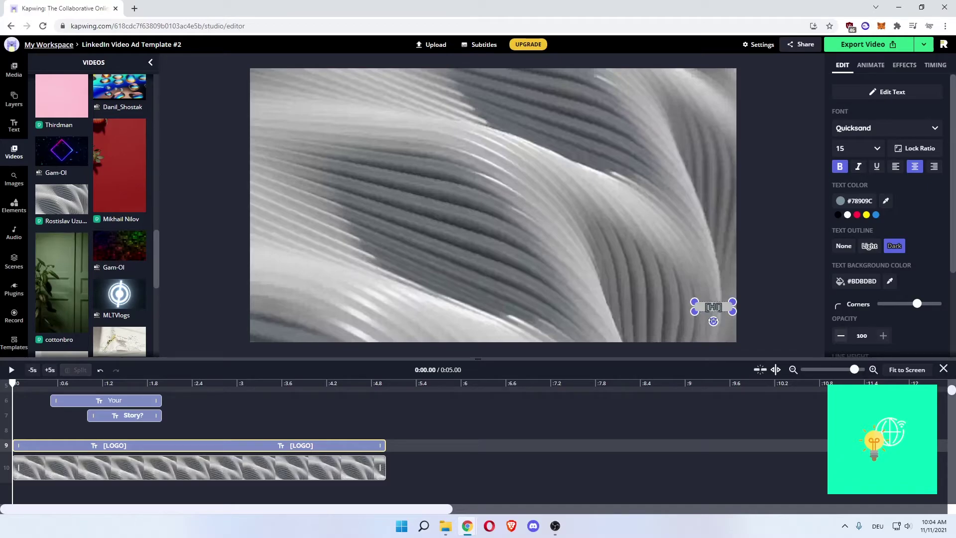
key(Return)
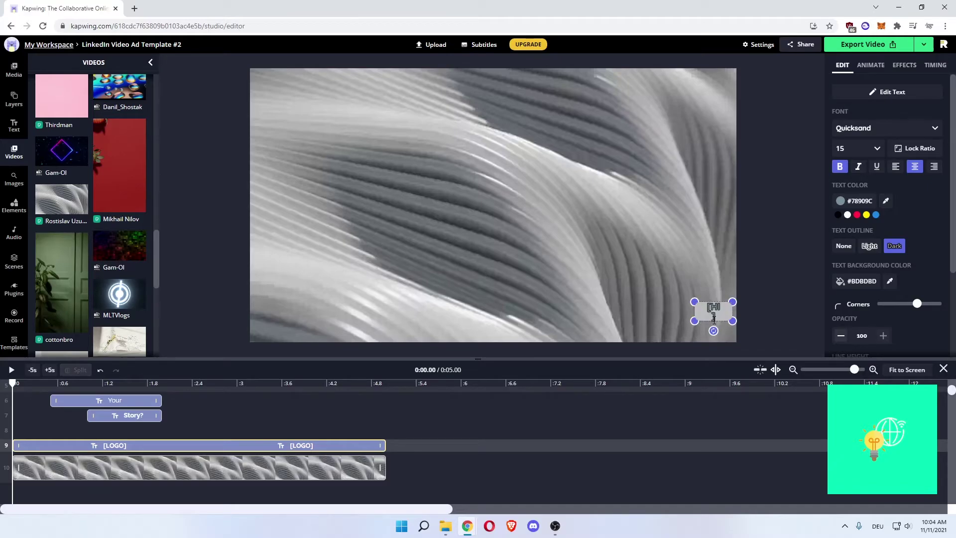
key(BackSpace)
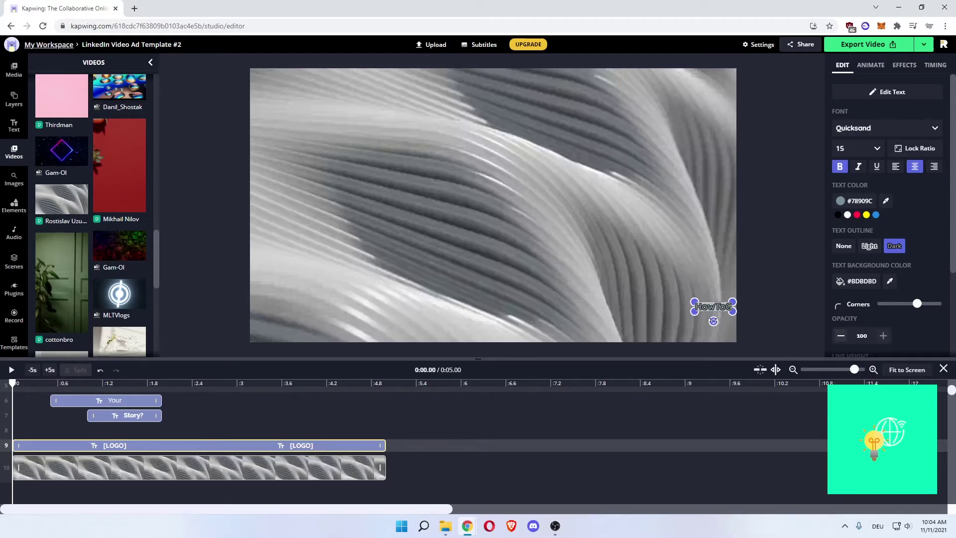
text(lobal)
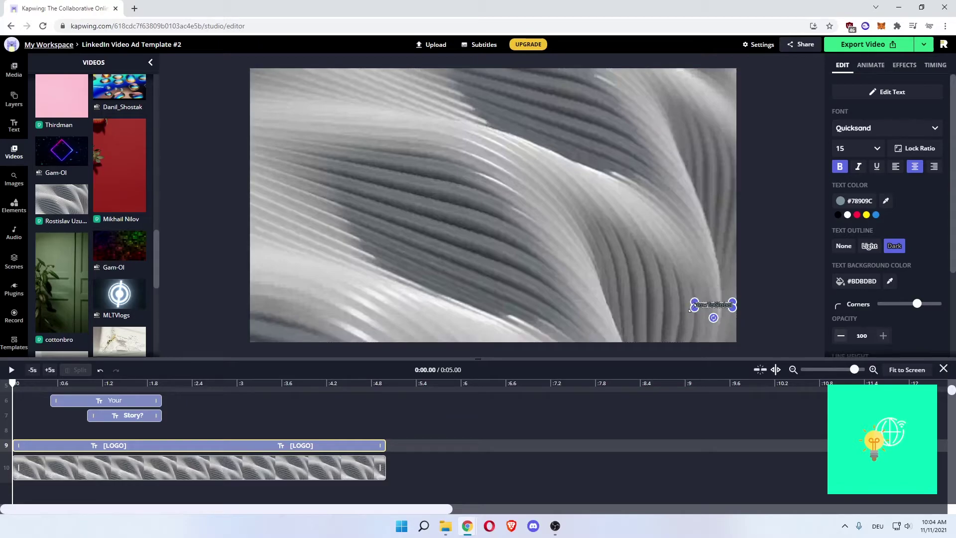
drag(692, 307, 661, 336)
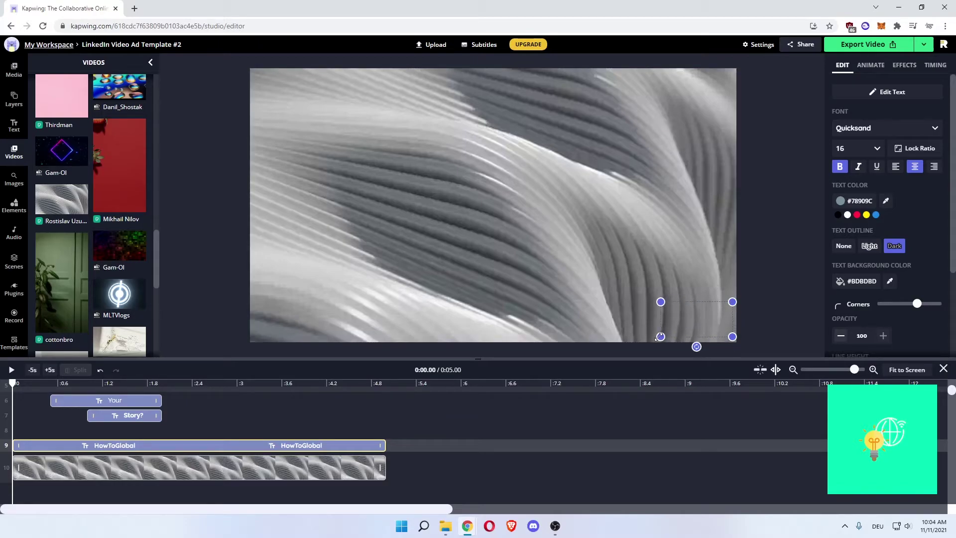
Add a header text layer, move it down-right, and replace 'Sample' with 'Welcome everyone'
click(693, 320)
click(305, 438)
click(15, 127)
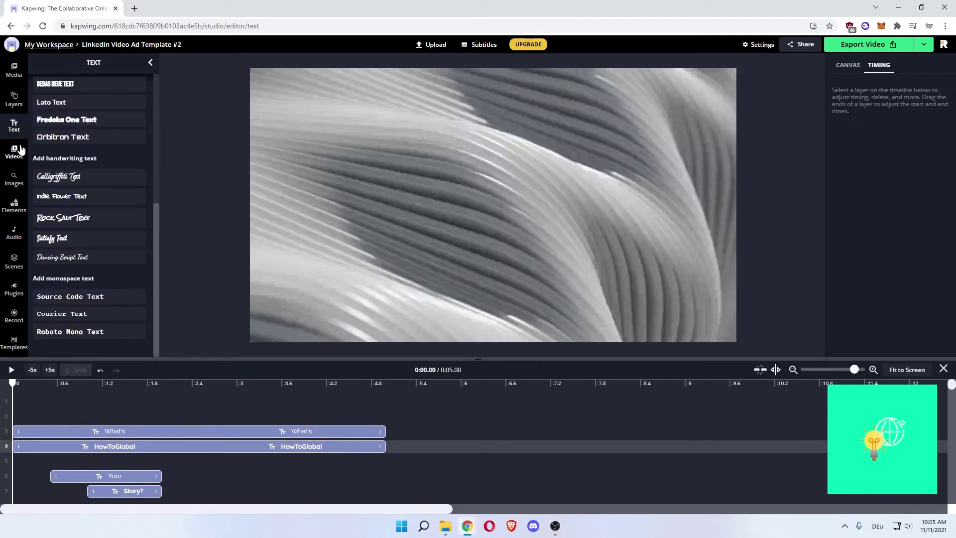
scroll(80, 176, up, 4)
scroll(79, 176, up, 2)
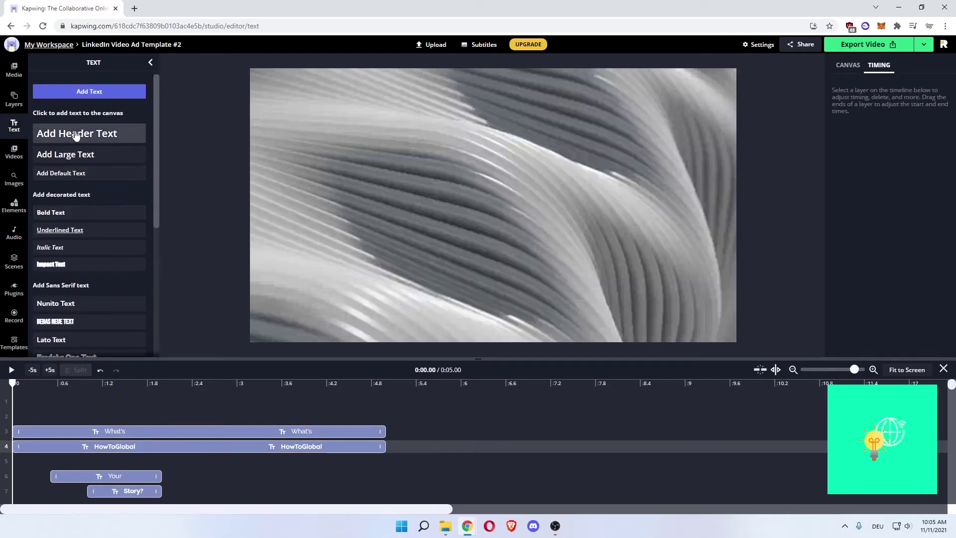
click(66, 132)
drag(405, 143, 442, 180)
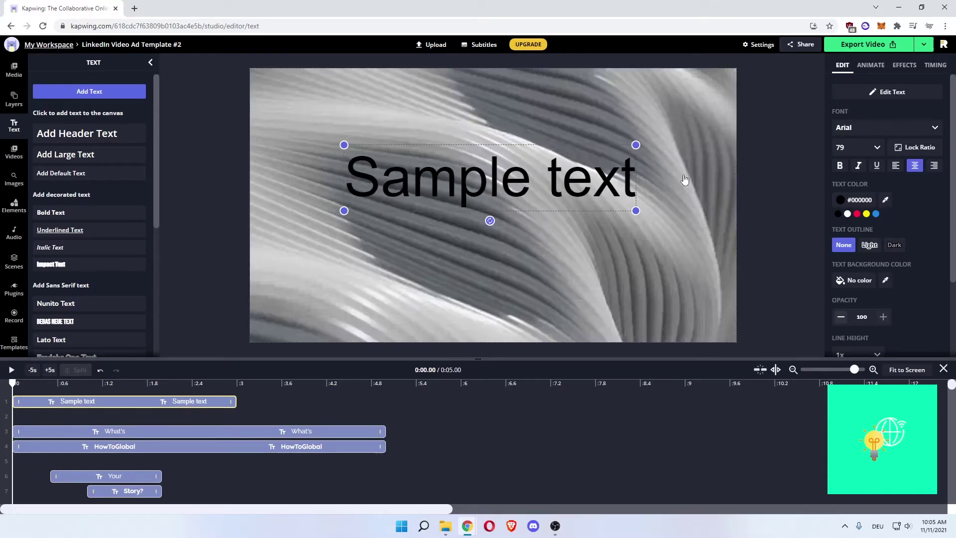
click(598, 178)
key(ctrl+a)
key(BackSpace)
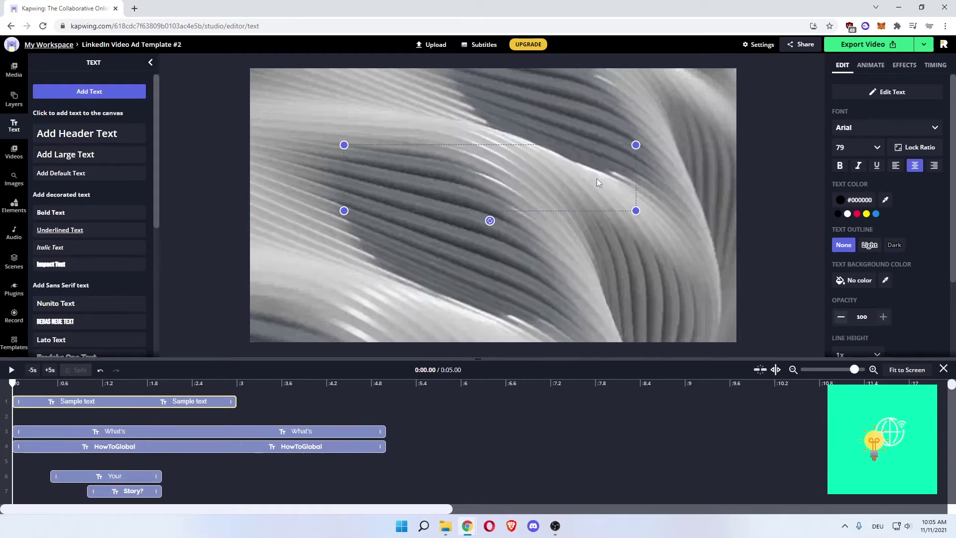
text(Welcome)
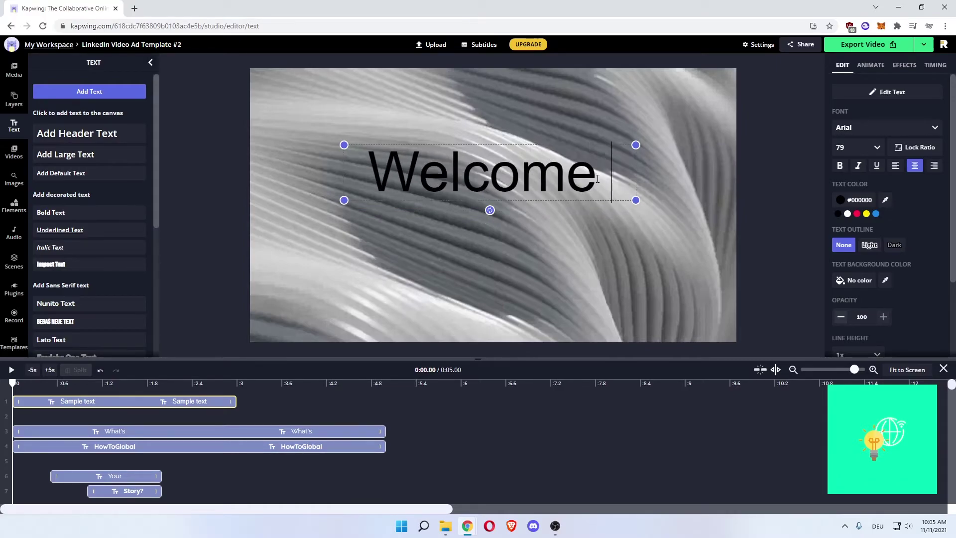
text( everyone)
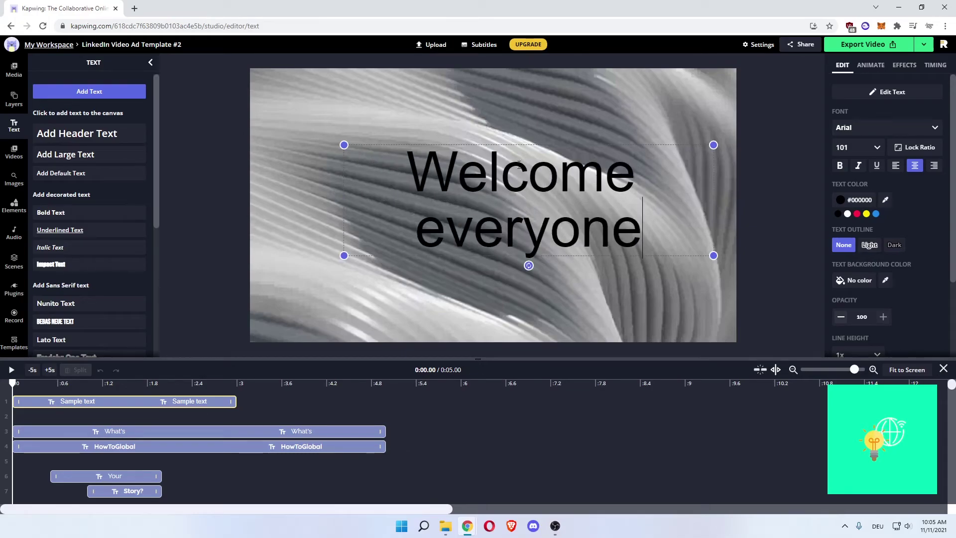
Make the title blue Impact, centre-aligned, with no italic or underline
key(ctrl+a)
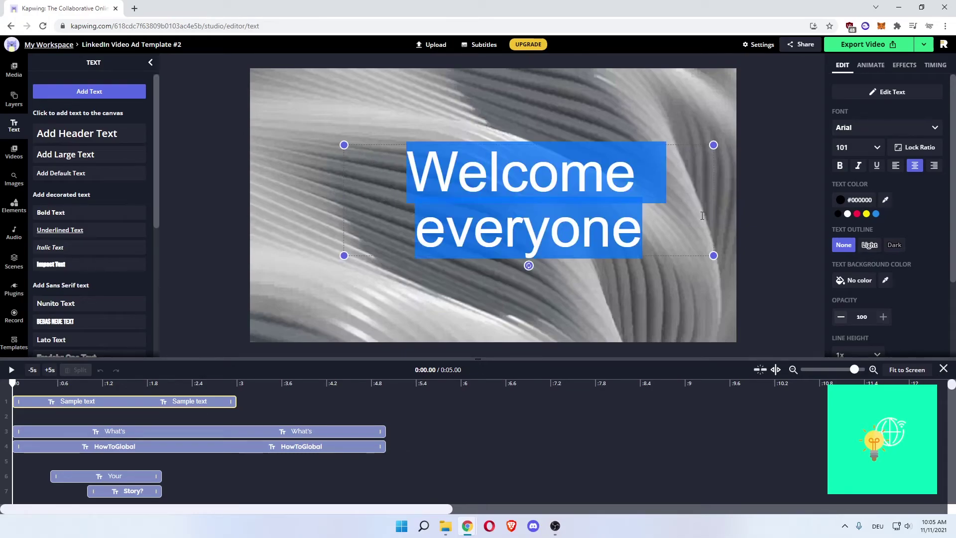
click(856, 214)
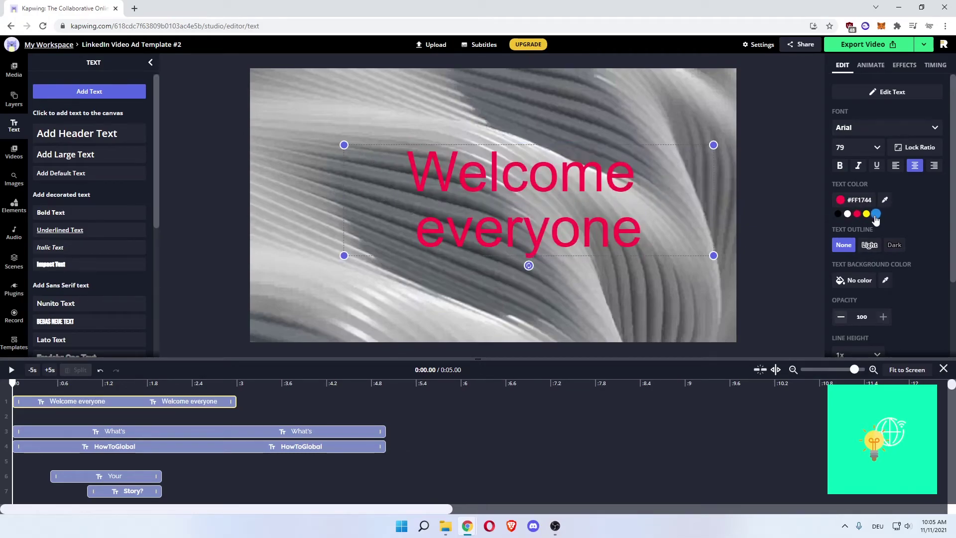
click(876, 215)
click(880, 132)
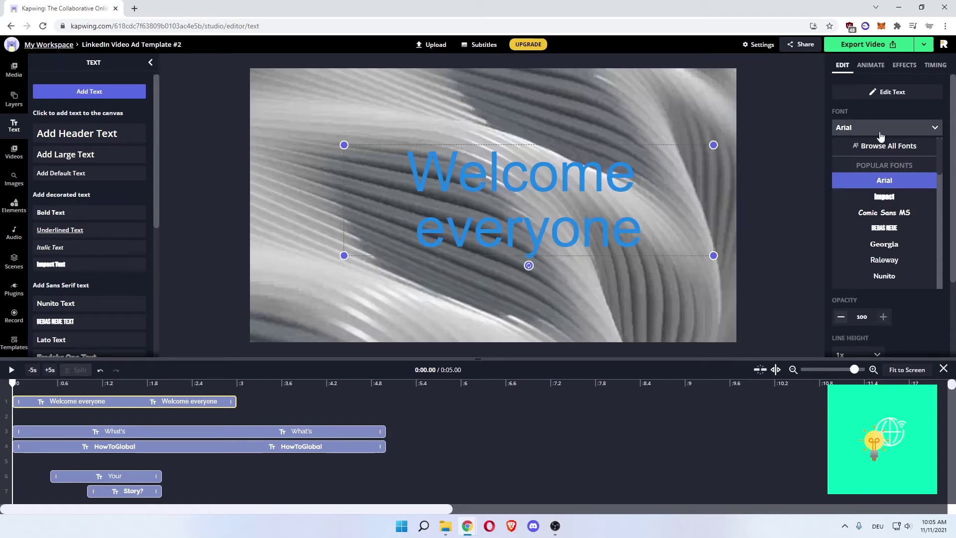
click(876, 198)
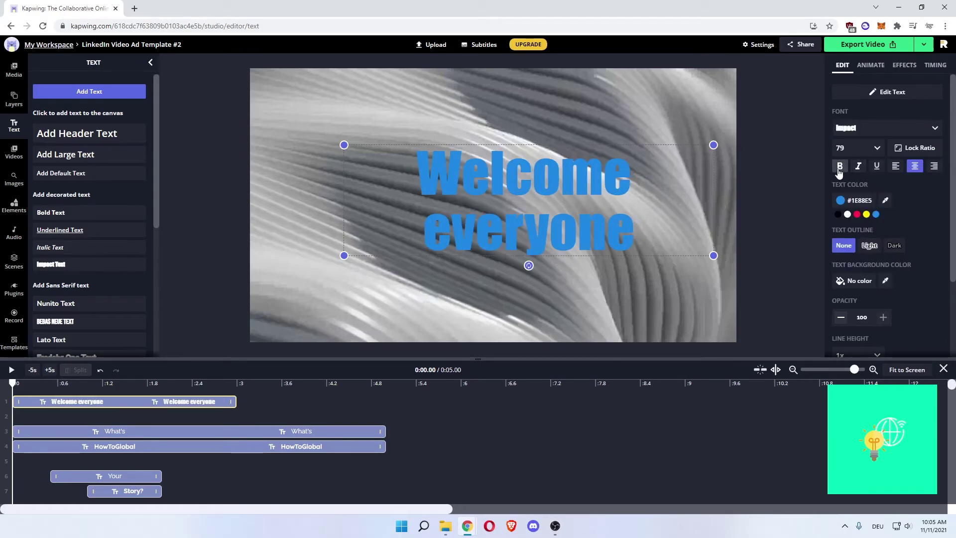
click(858, 166)
click(862, 168)
click(878, 169)
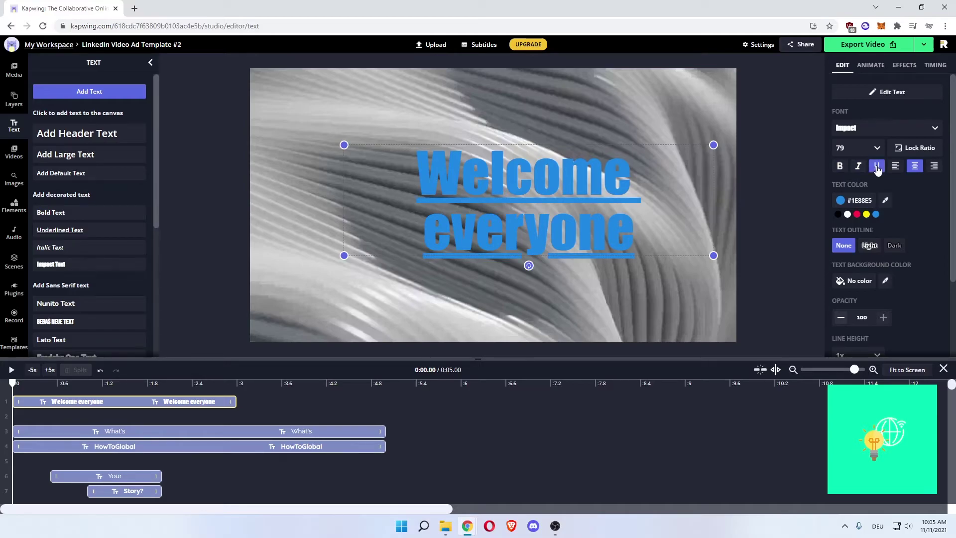
click(878, 168)
click(895, 169)
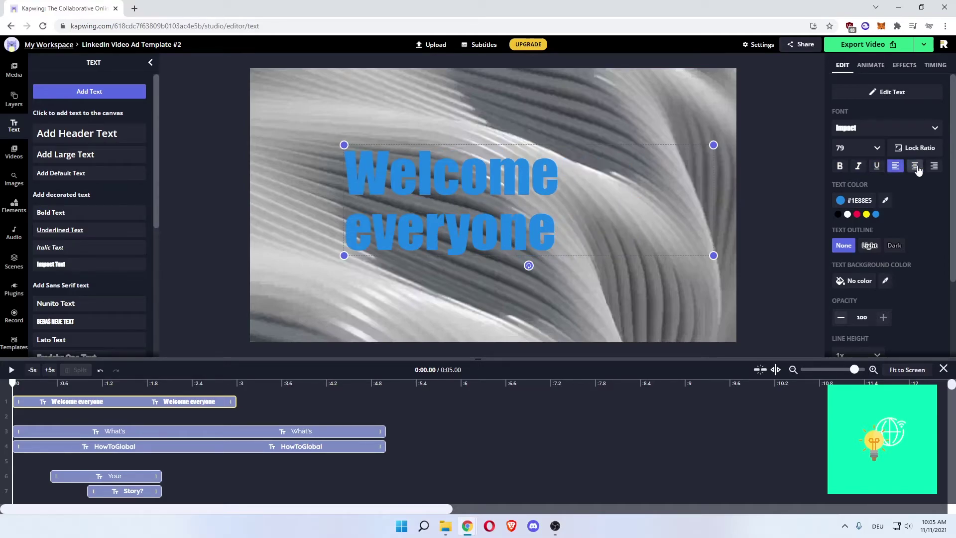
click(917, 167)
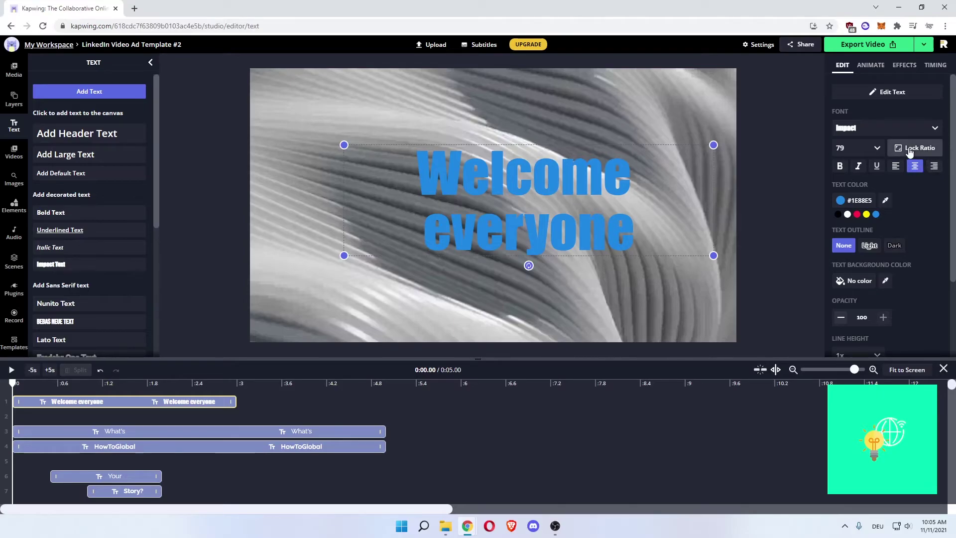
Set the title font size to 96 with no outline
click(869, 148)
click(864, 217)
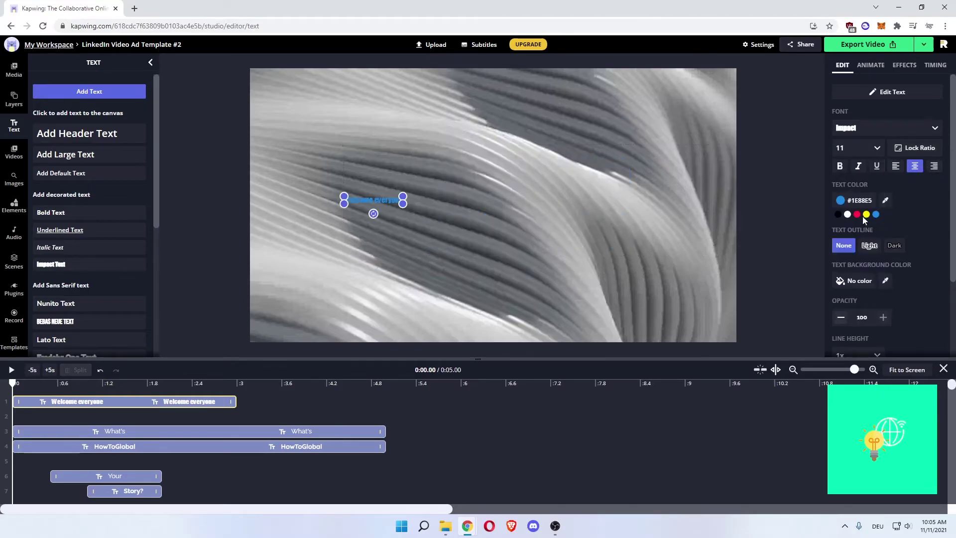
click(869, 148)
scroll(861, 164, down, 5)
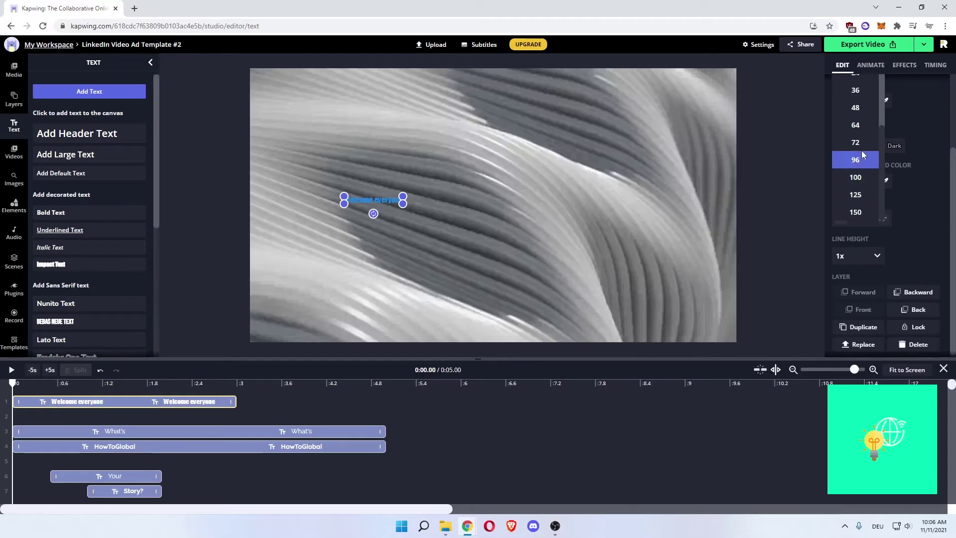
click(863, 159)
scroll(918, 215, up, 2)
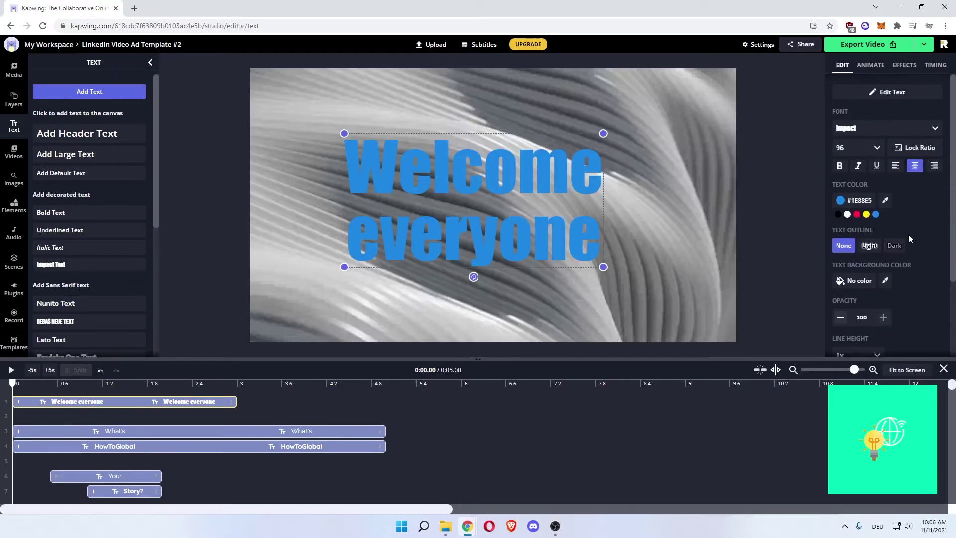
click(866, 245)
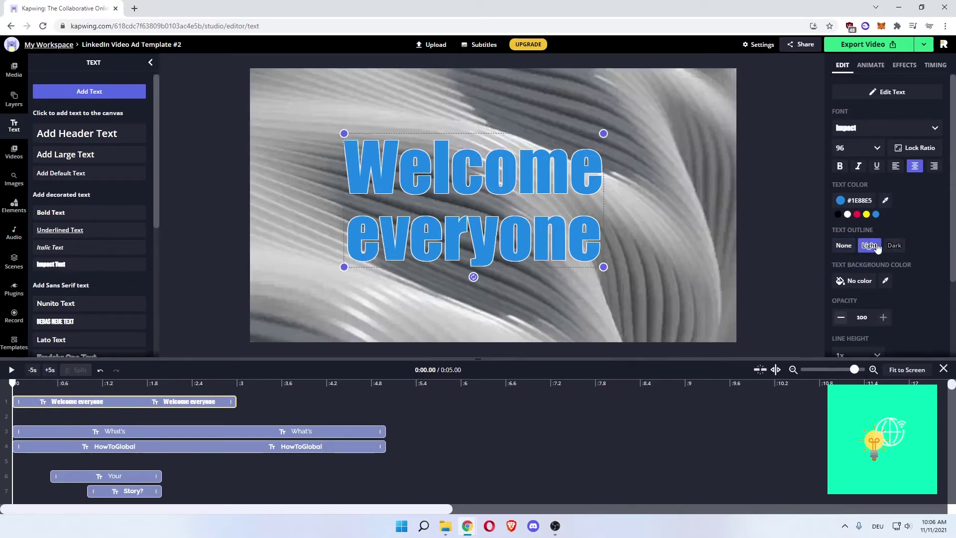
click(893, 245)
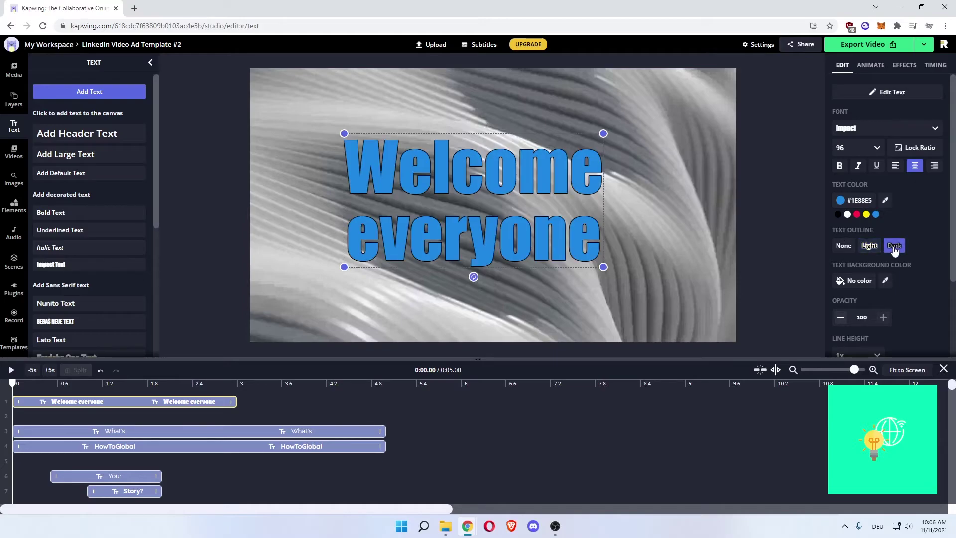
click(843, 245)
Give the title a white background box and nudge it slightly right
scroll(921, 269, down, 1)
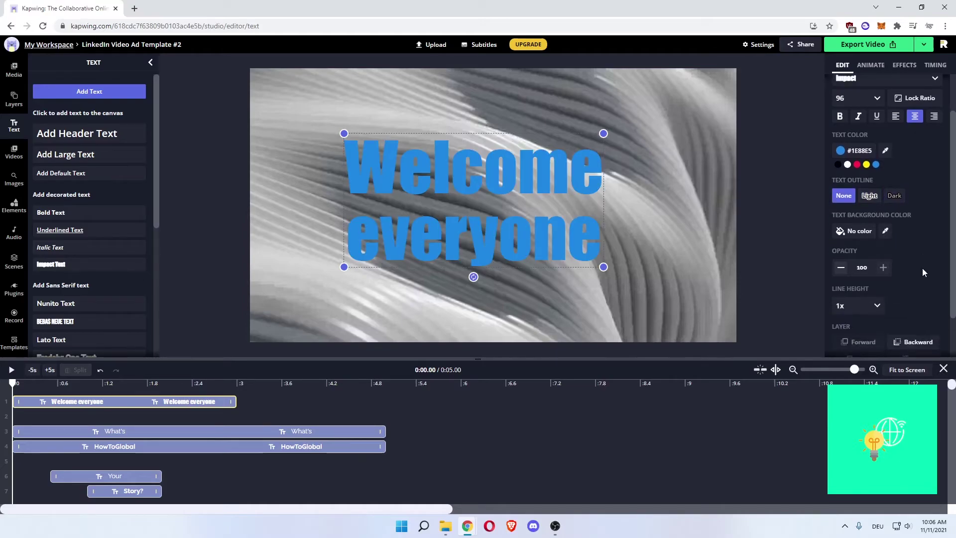
click(859, 230)
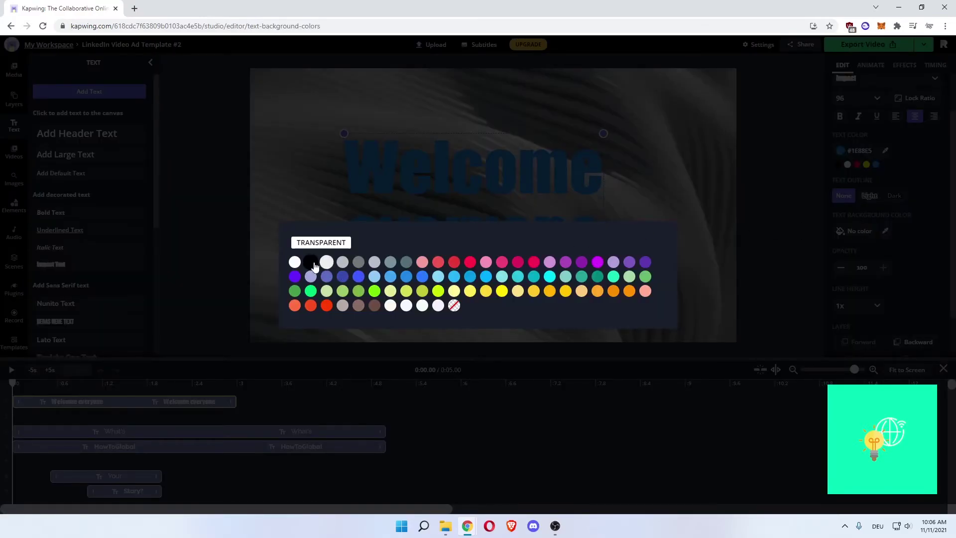
click(296, 263)
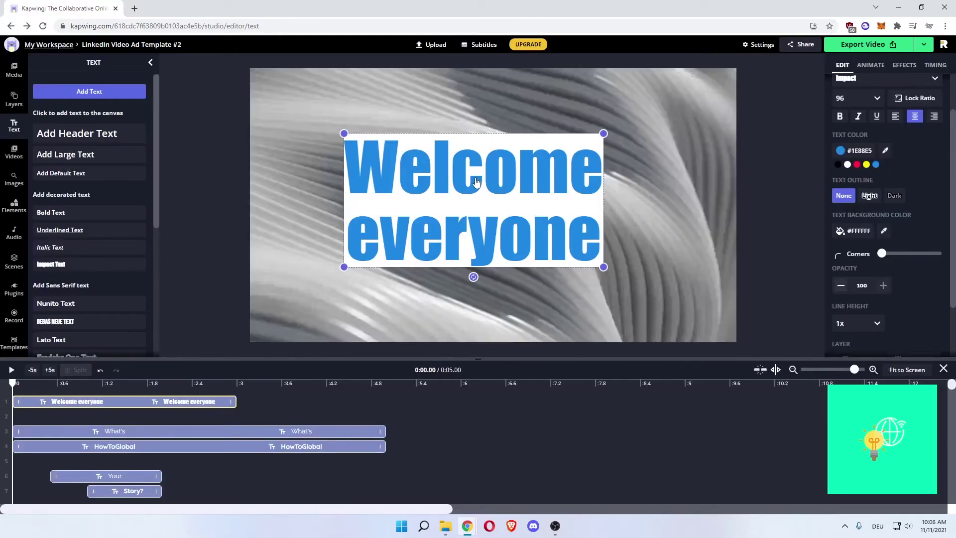
drag(488, 180, 492, 178)
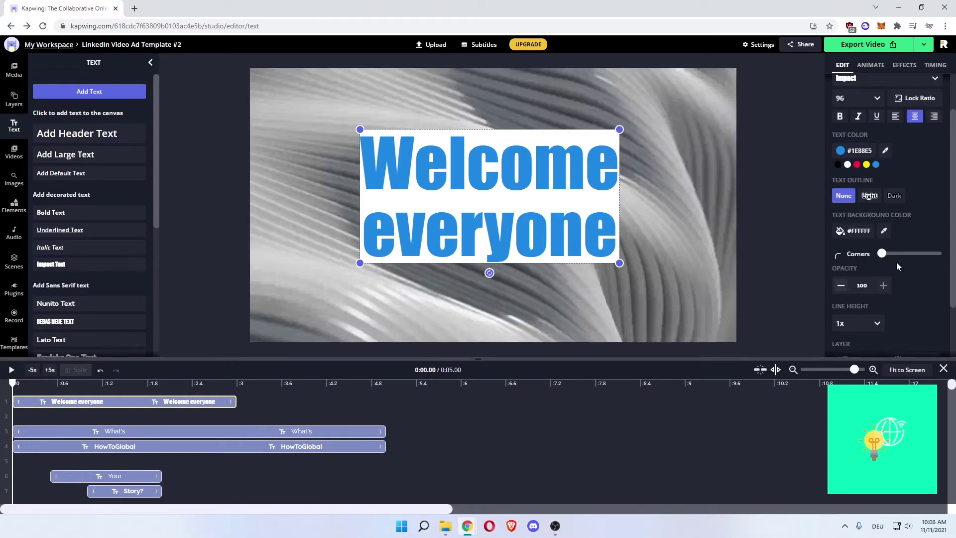
Round the white box's corners, keep opacity at 100, and centre the title
drag(887, 256, 894, 257)
scroll(894, 262, down, 1)
click(845, 237)
click(844, 237)
click(845, 236)
click(845, 237)
click(883, 235)
click(883, 235)
click(884, 235)
click(884, 235)
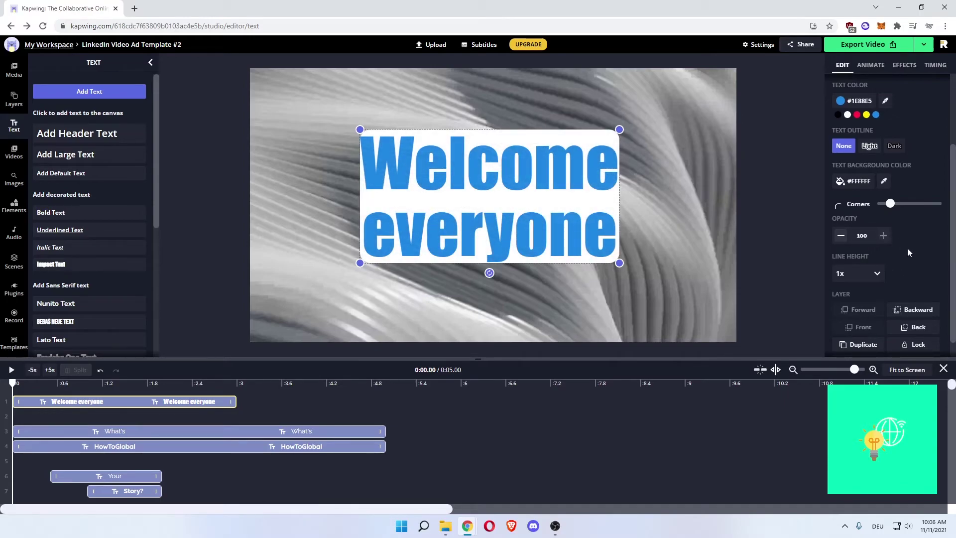
scroll(907, 248, down, 1)
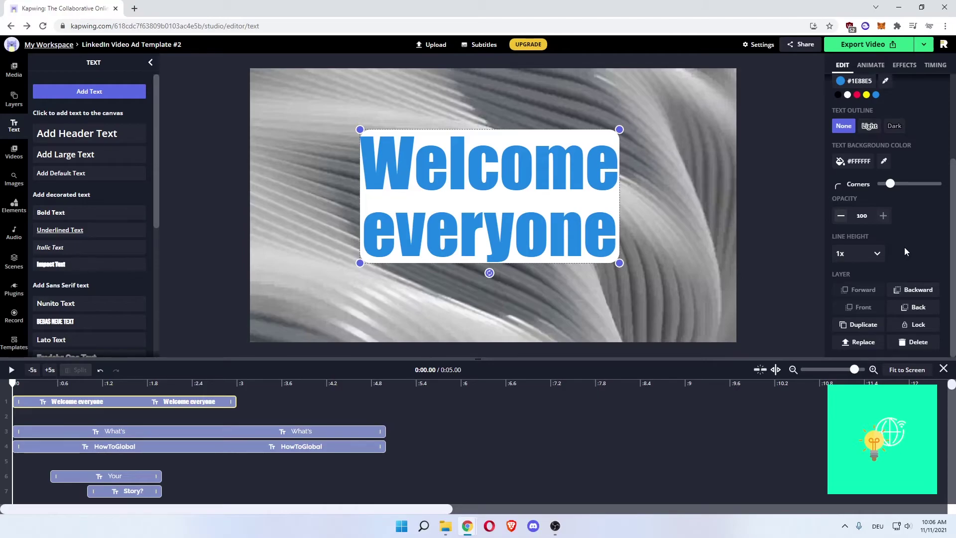
drag(501, 182, 497, 181)
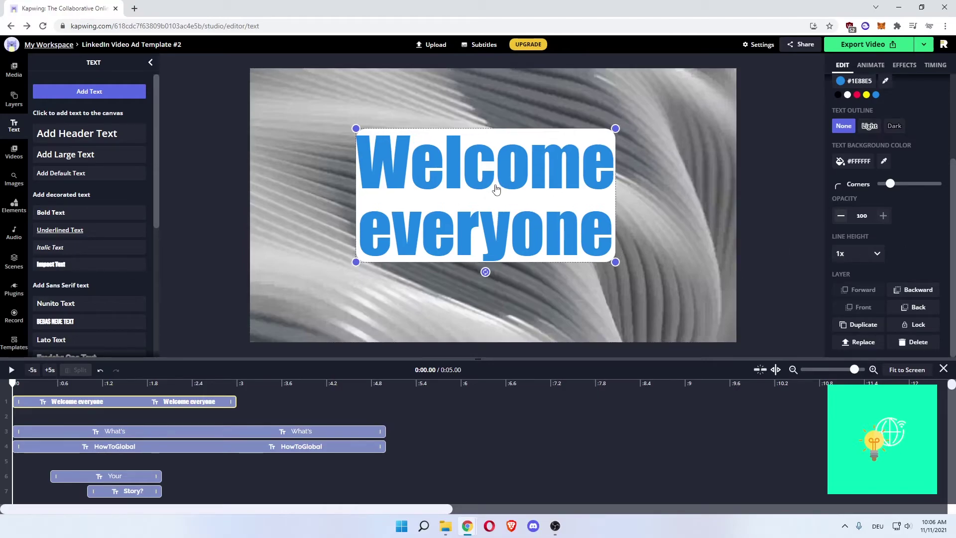
scroll(888, 242, up, 5)
drag(437, 196, 441, 197)
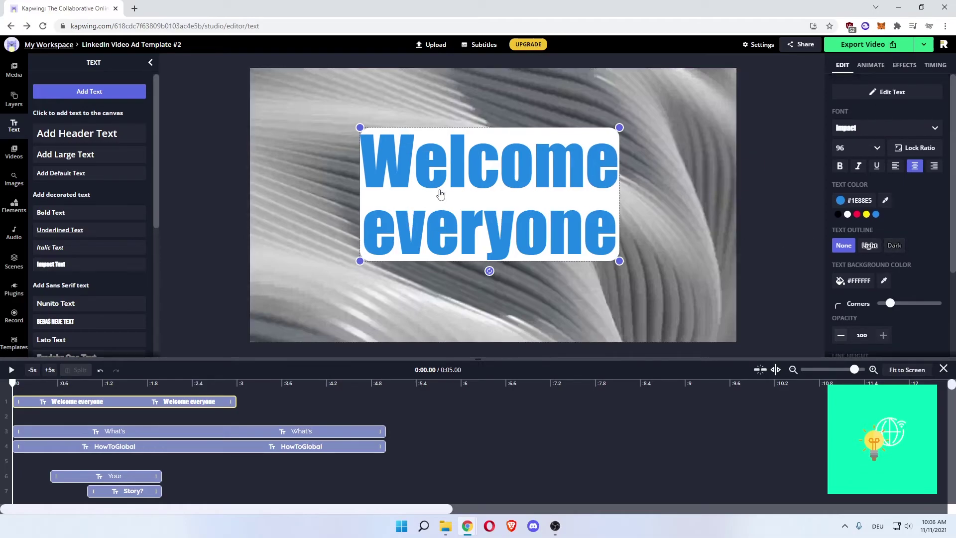
click(211, 201)
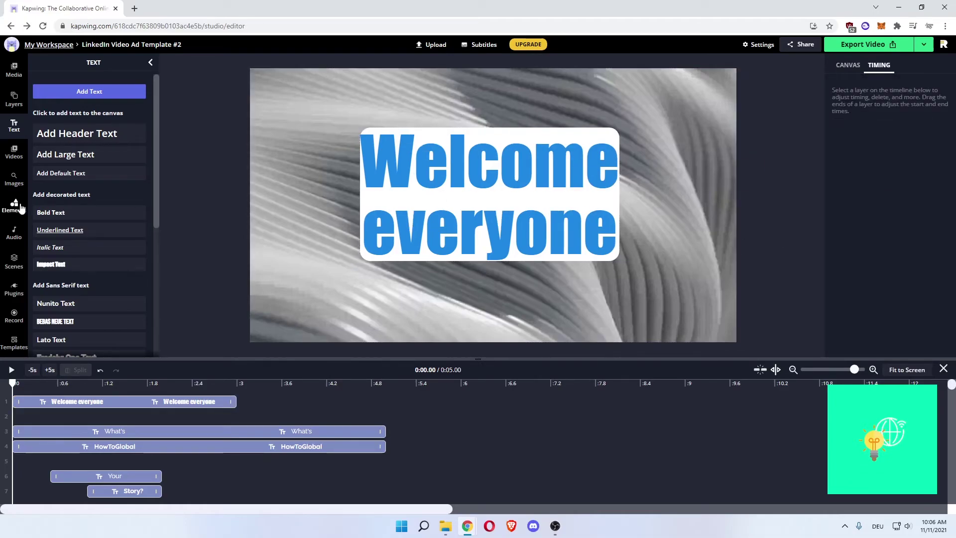
Add the 'Wildlife in Winter' fox photo from the animal images
click(14, 180)
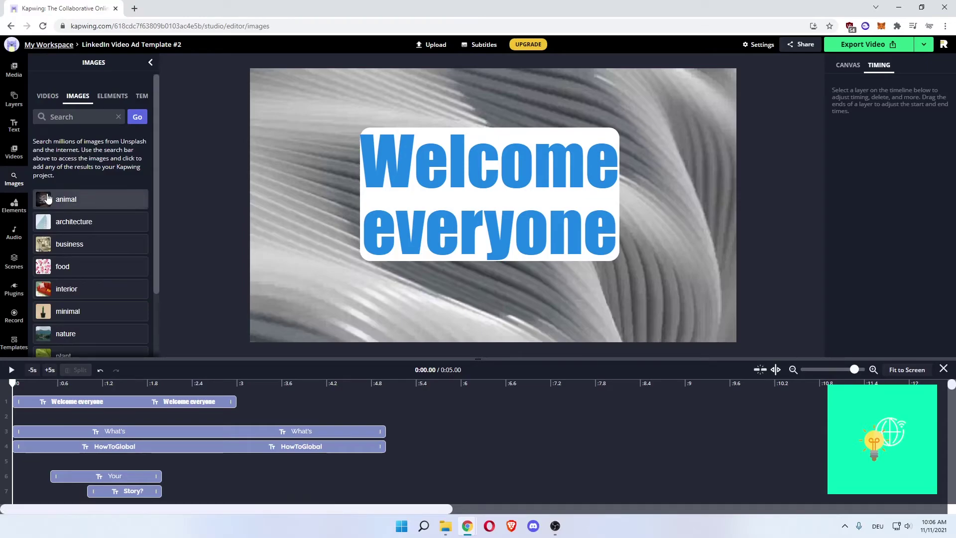
click(55, 199)
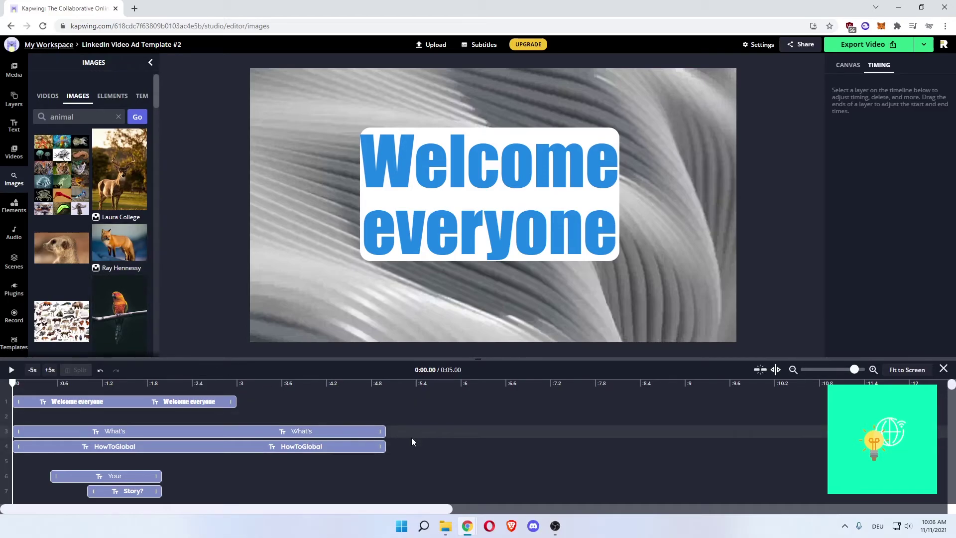
click(138, 270)
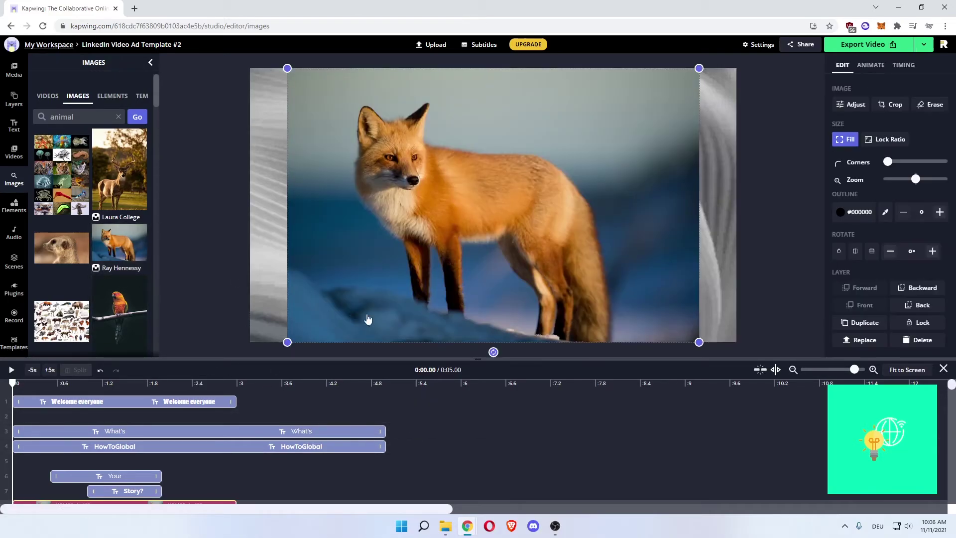
scroll(517, 418, down, 1)
scroll(463, 428, down, 2)
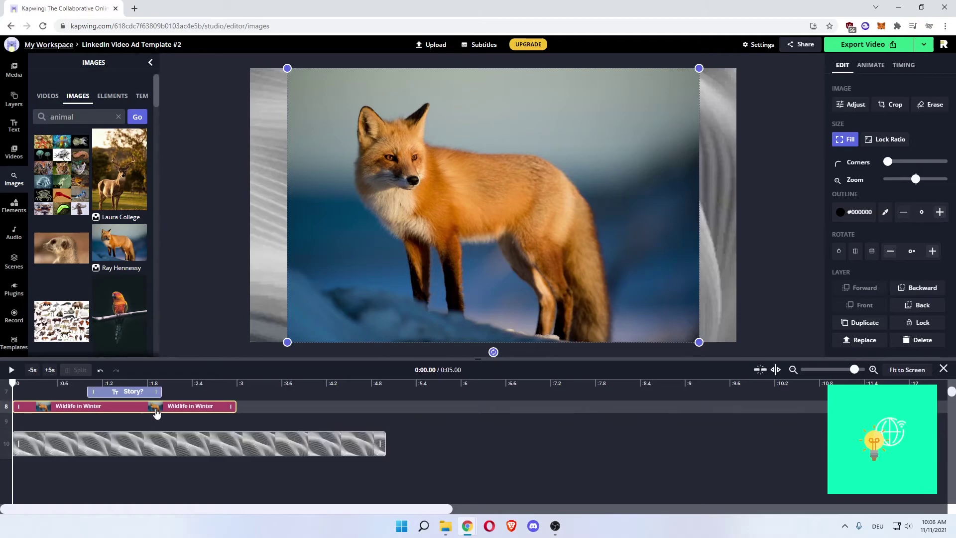
Place the fox clip after the grey video, stretch it to fill the frame, and preview
drag(159, 408, 529, 446)
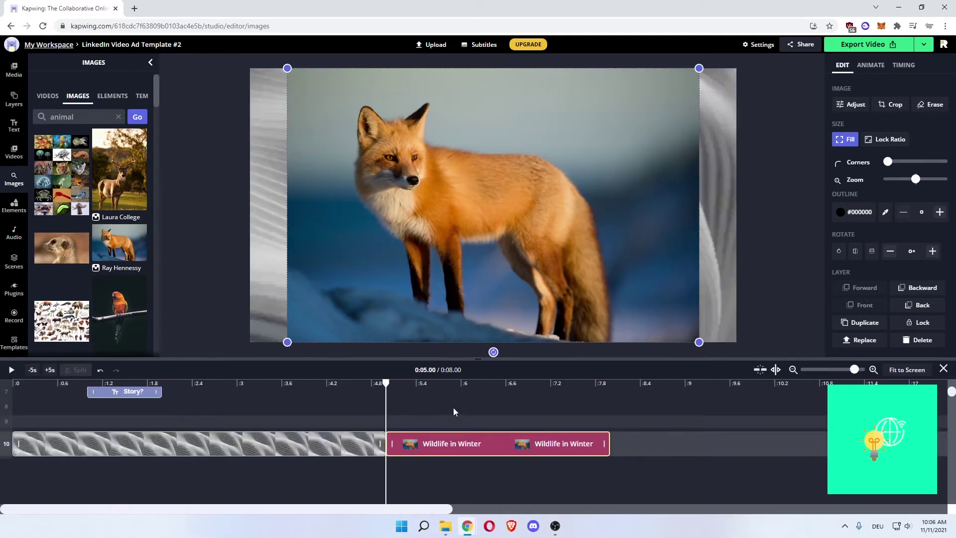
click(379, 383)
drag(378, 382, 390, 383)
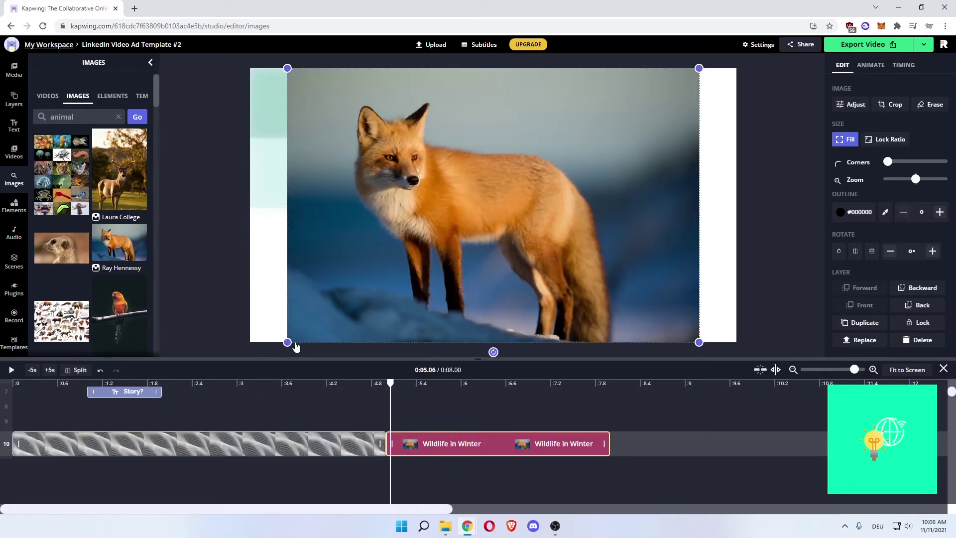
drag(292, 343, 240, 351)
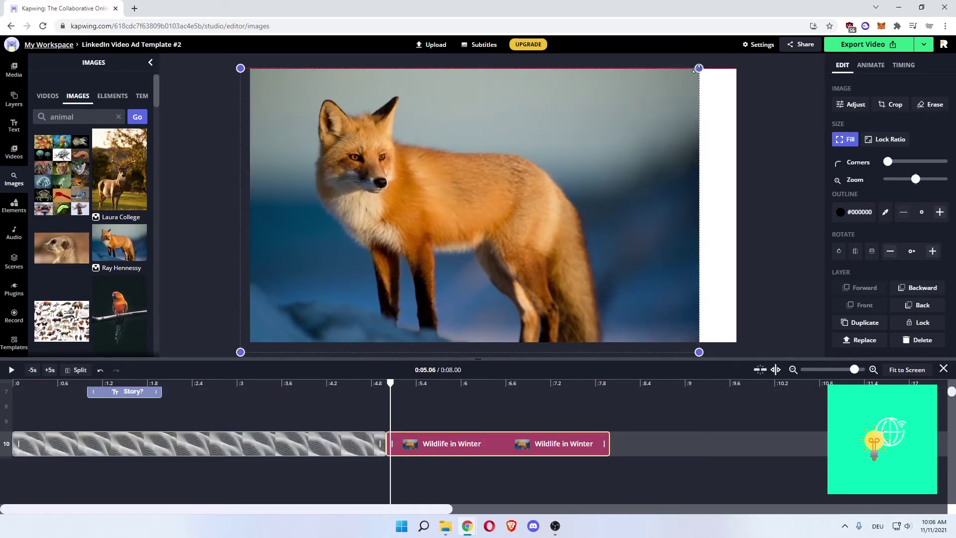
drag(698, 67, 745, 63)
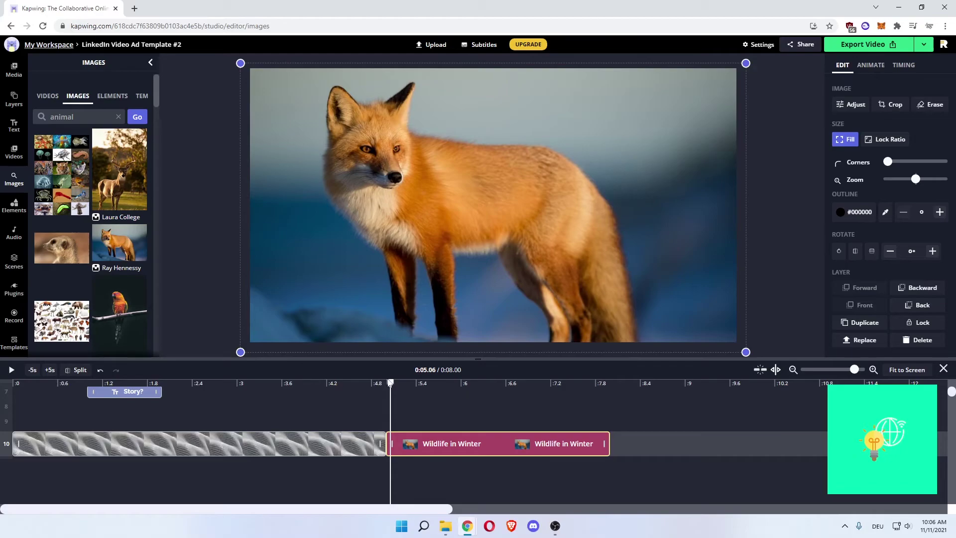
drag(389, 382, 381, 382)
key(space)
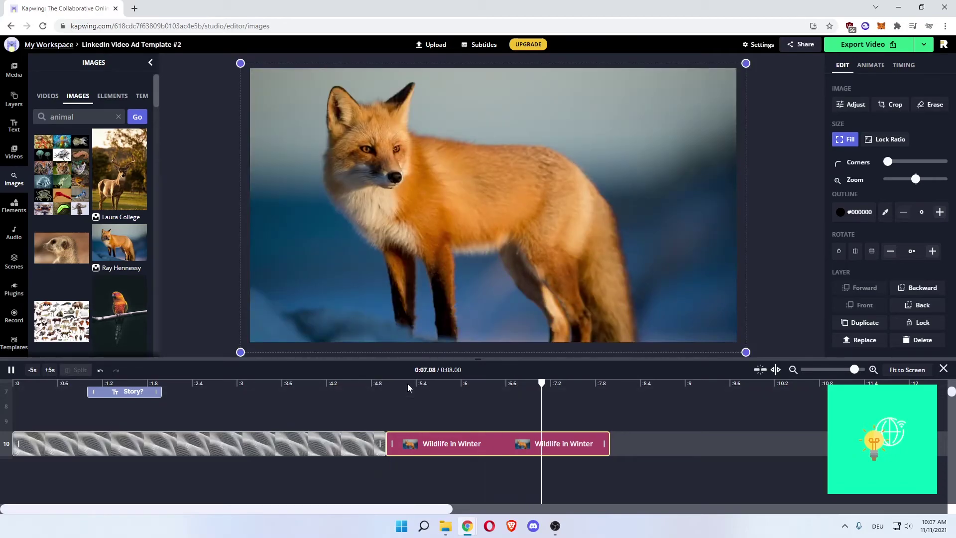
Trim the fox clip's end so the video runs 6.51 seconds
key(space)
scroll(556, 387, up, 3)
click(557, 387)
scroll(525, 421, down, 3)
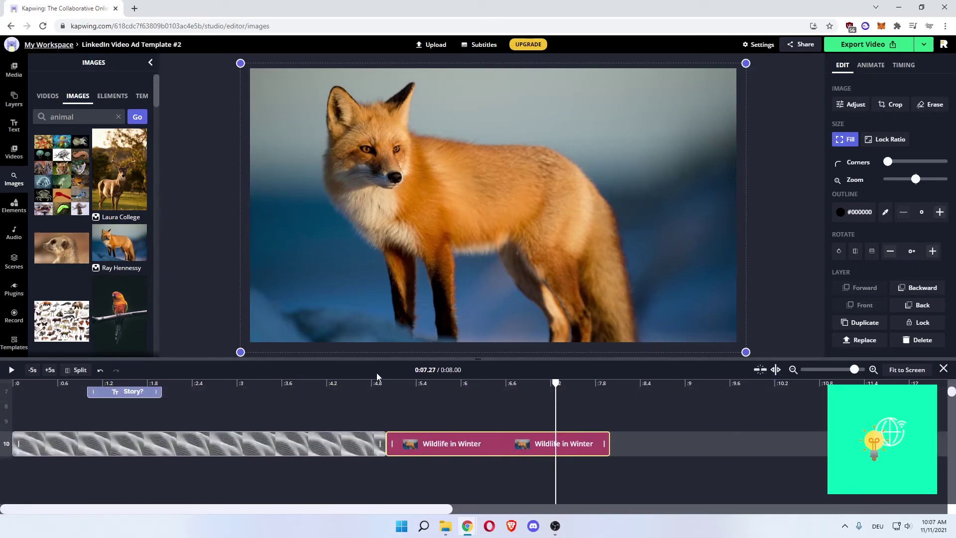
mouse_move(386, 383)
mouse_down()
mouse_move(376, 389)
mouse_move(391, 393)
mouse_up()
drag(600, 441, 497, 442)
drag(497, 384, 437, 394)
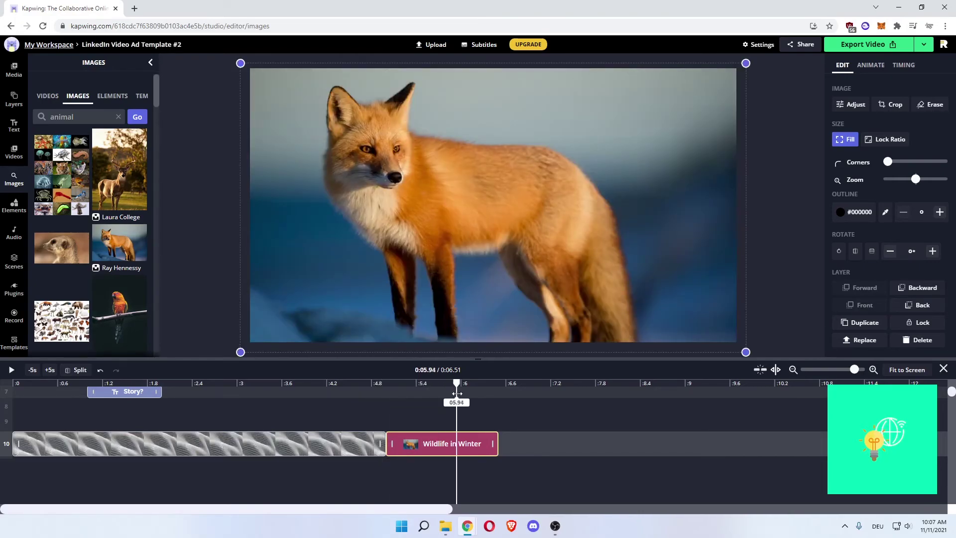
drag(457, 393, 436, 393)
Extend the 'Welcome everyone' title clip to end at about 4.44 seconds
click(232, 246)
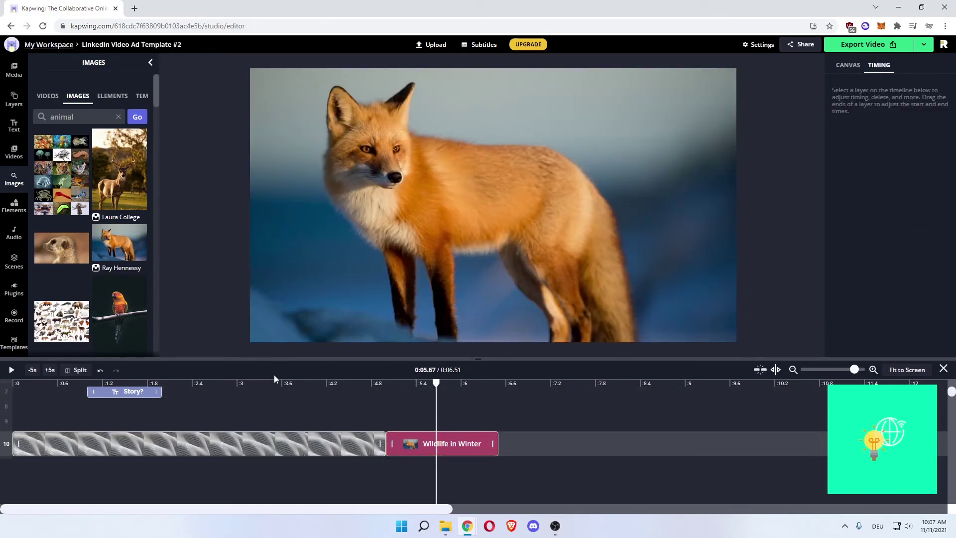
drag(273, 382, 130, 382)
scroll(214, 411, up, 3)
drag(235, 401, 348, 401)
Preview and add the Lo-Fi track Goodbye to the video
click(20, 240)
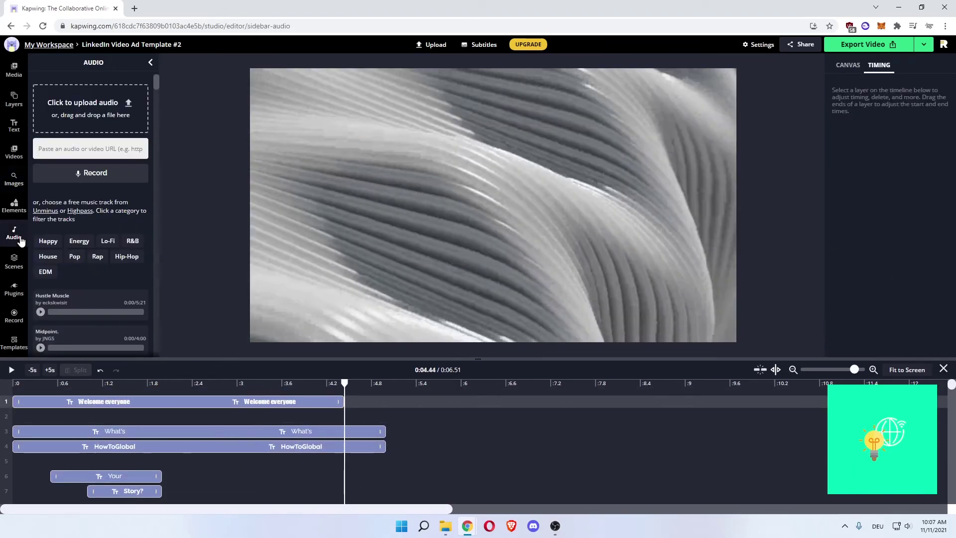
click(103, 240)
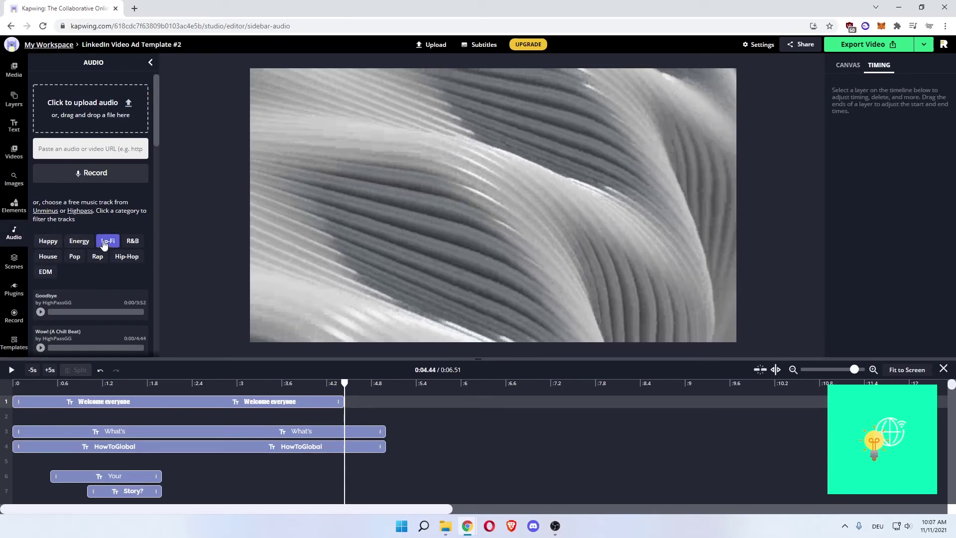
scroll(69, 227, down, 2)
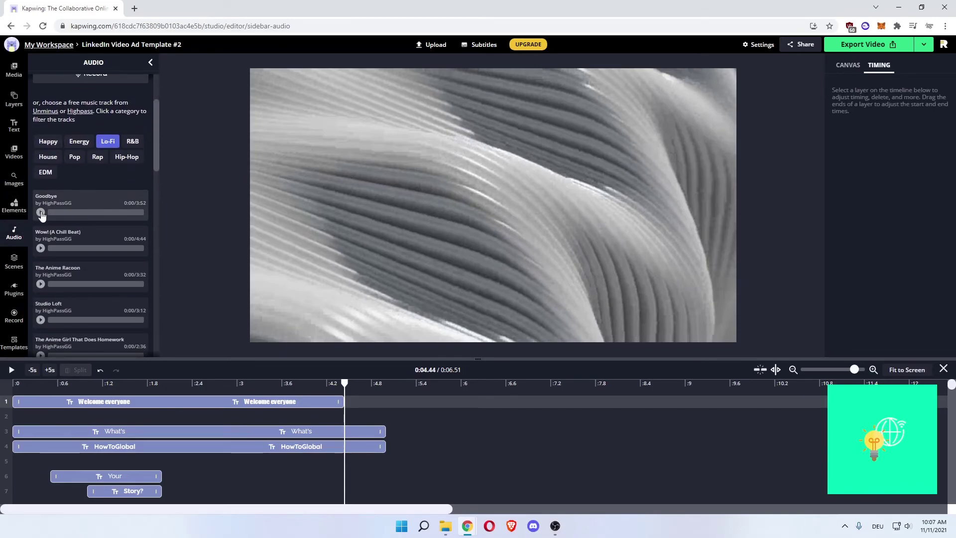
click(40, 213)
scroll(547, 423, down, 3)
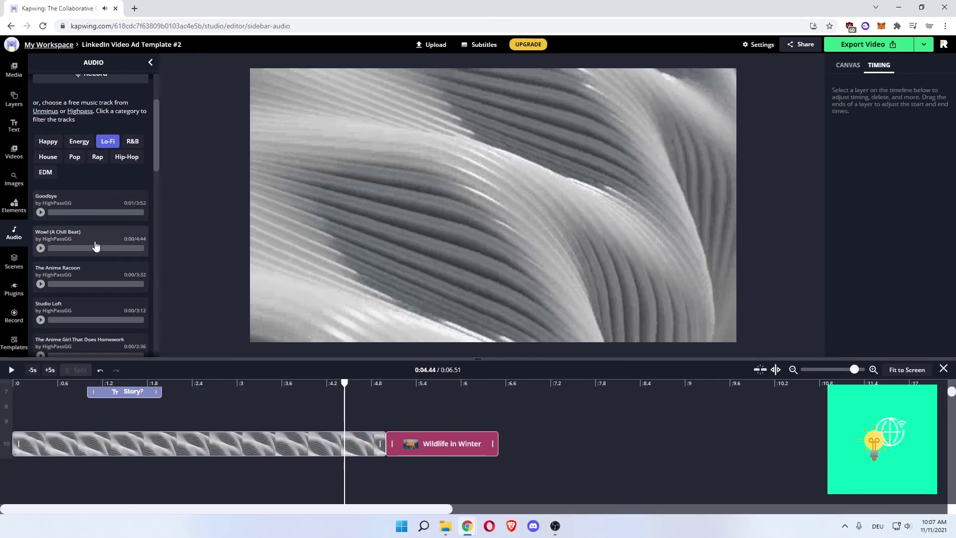
click(74, 205)
Move the Goodbye music to start at 0:00, preview it, and start the export
scroll(527, 427, up, 3)
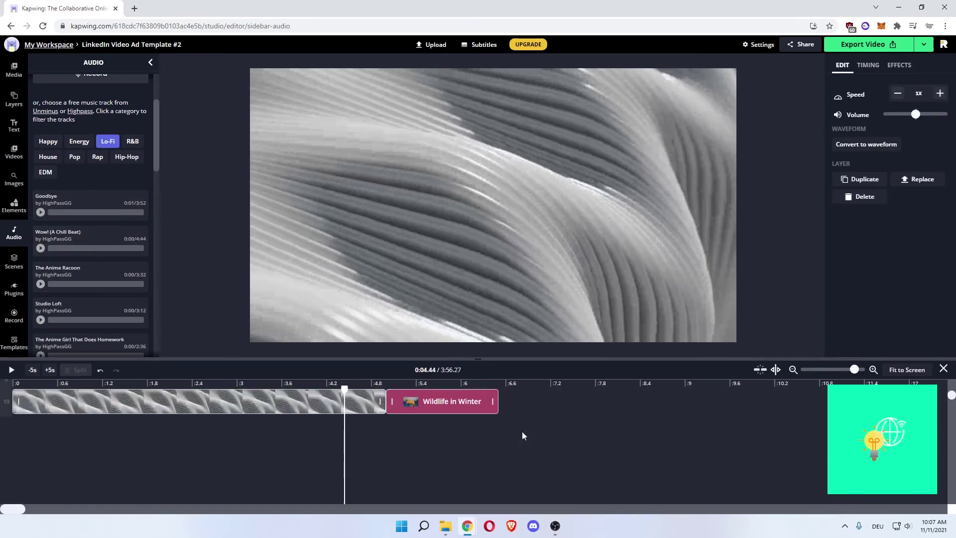
drag(419, 419, 120, 485)
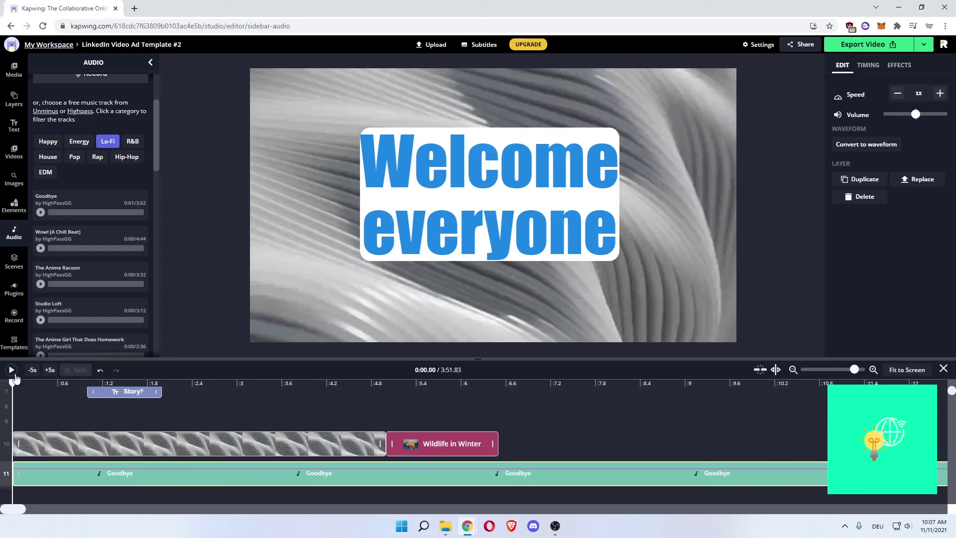
click(12, 372)
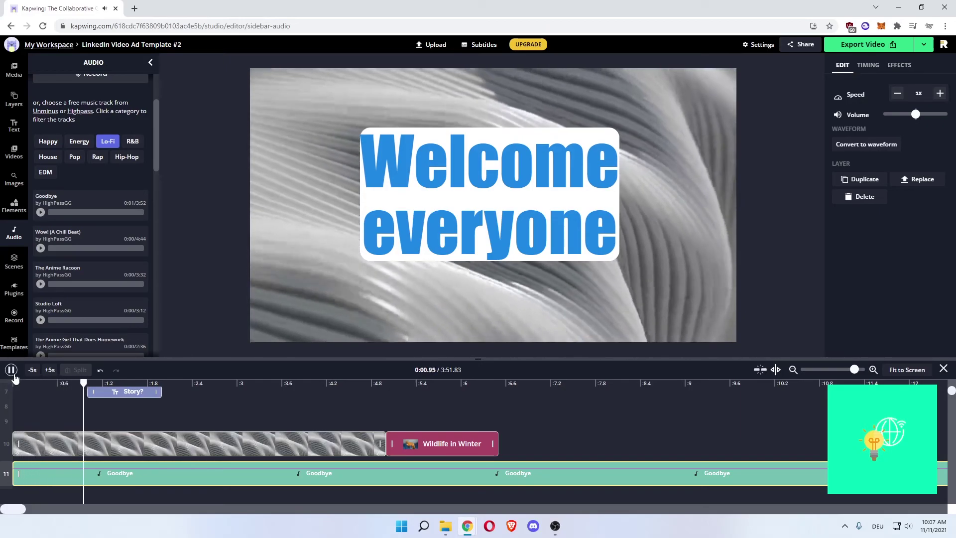
click(11, 372)
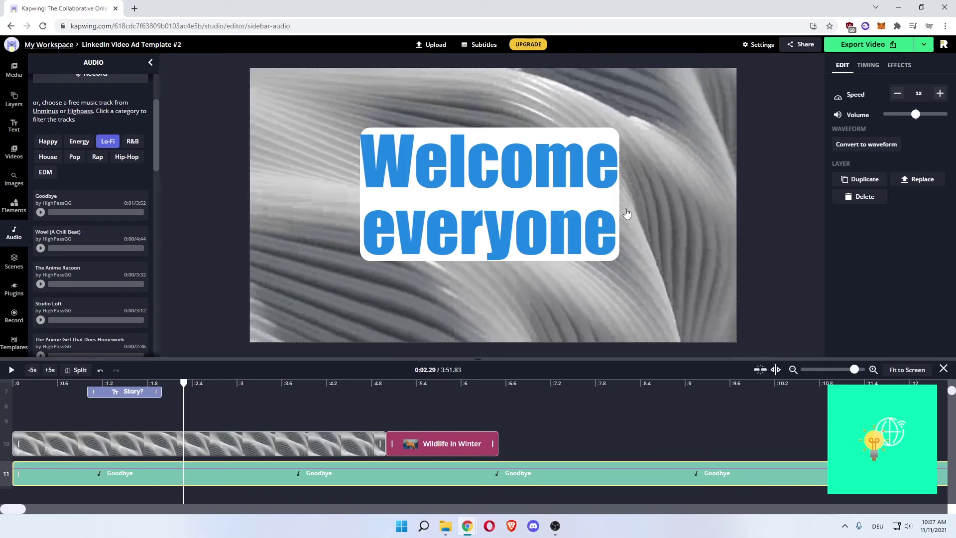
click(865, 44)
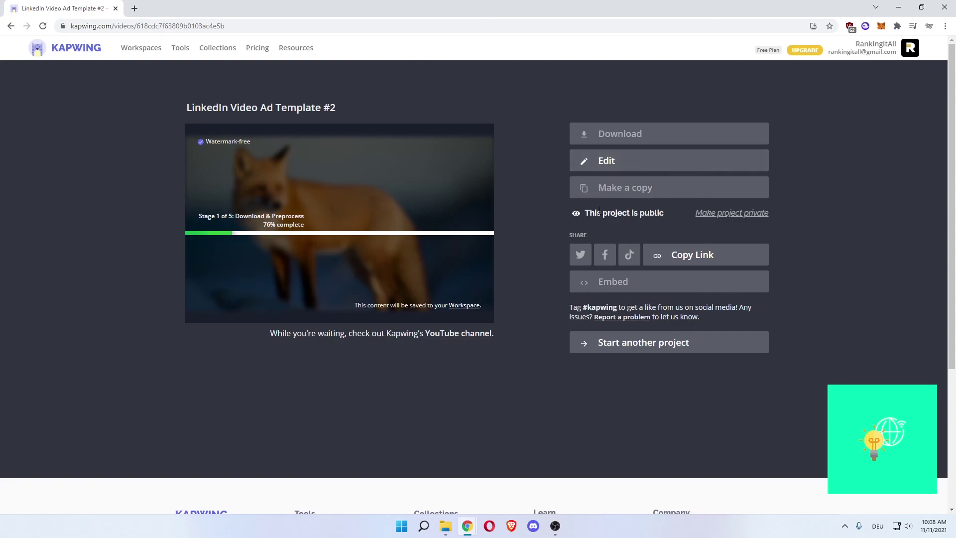
Adjust a control on the video page while LinkedIn Video Ad Template #2 processes
drag(597, 211, 642, 213)
click(653, 213)
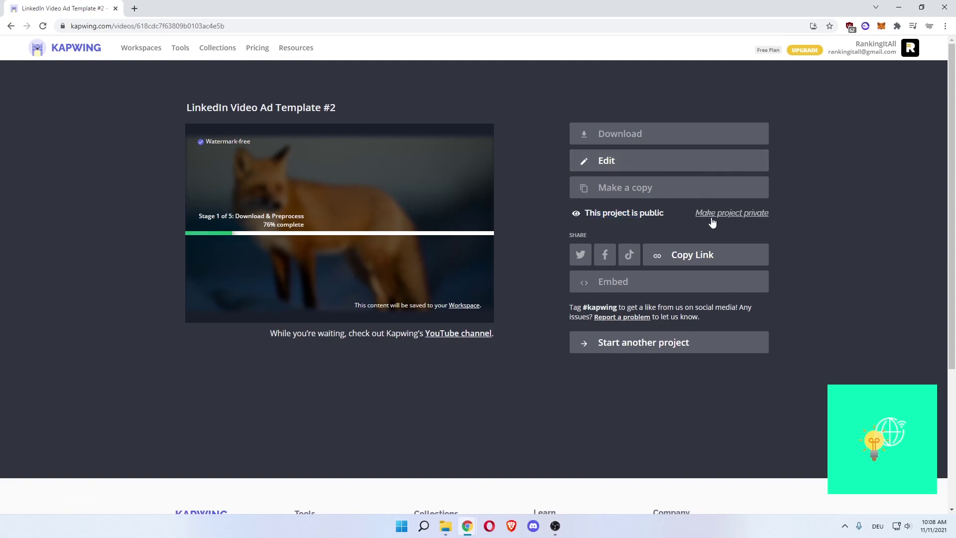